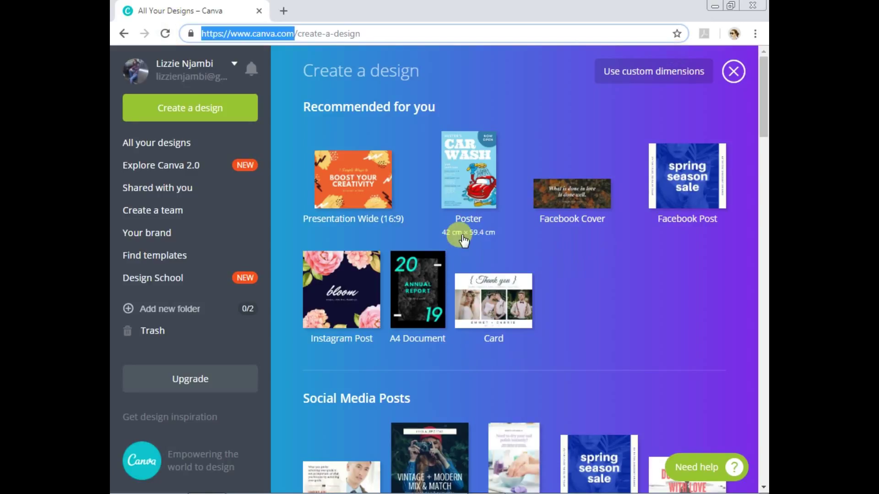
Start a new blank Poster design from the recommended design types
click(471, 192)
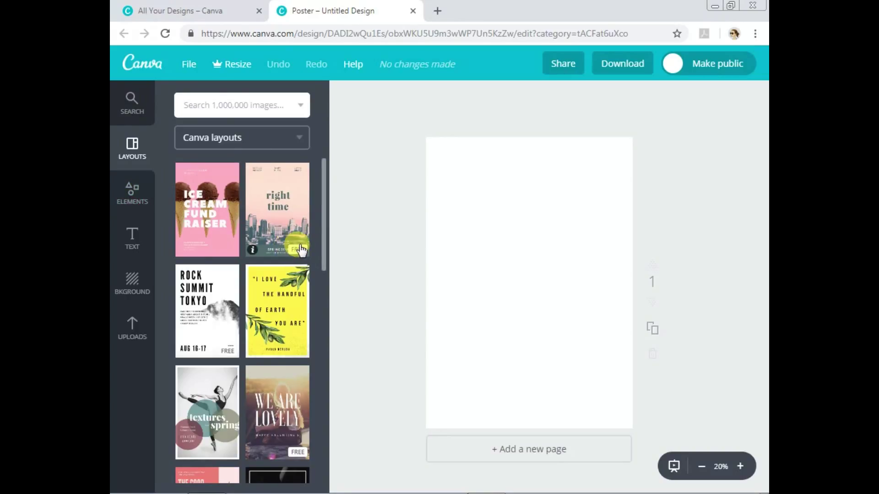
Find the mountain-road 'It does not matter how slow you go' template far down the Layouts panel and apply it
scroll(293, 261, down, 3)
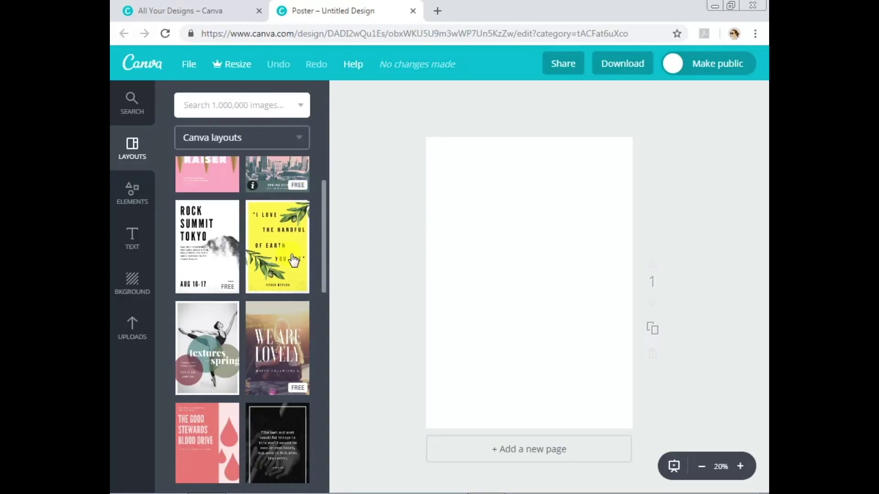
scroll(256, 338, down, 8)
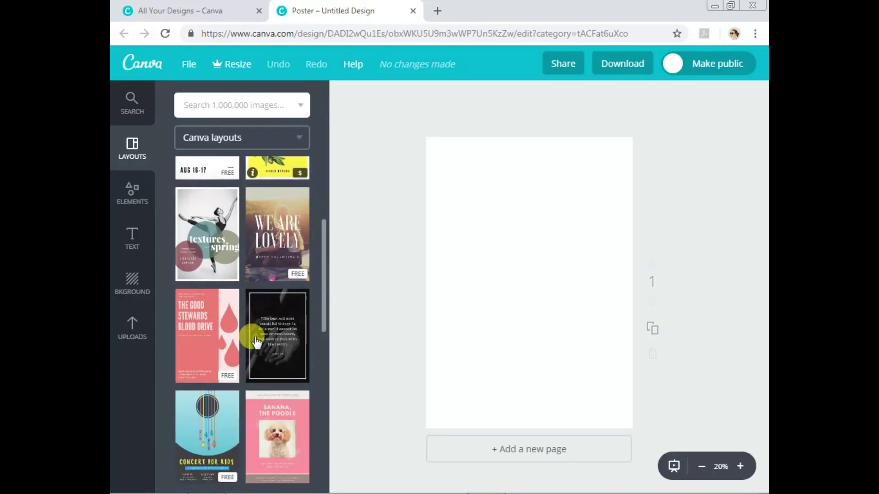
scroll(259, 339, down, 8)
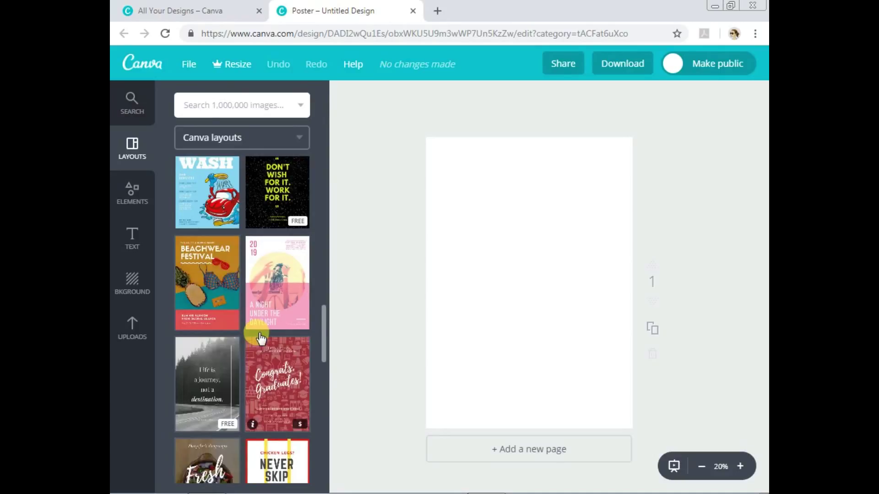
scroll(261, 339, down, 12)
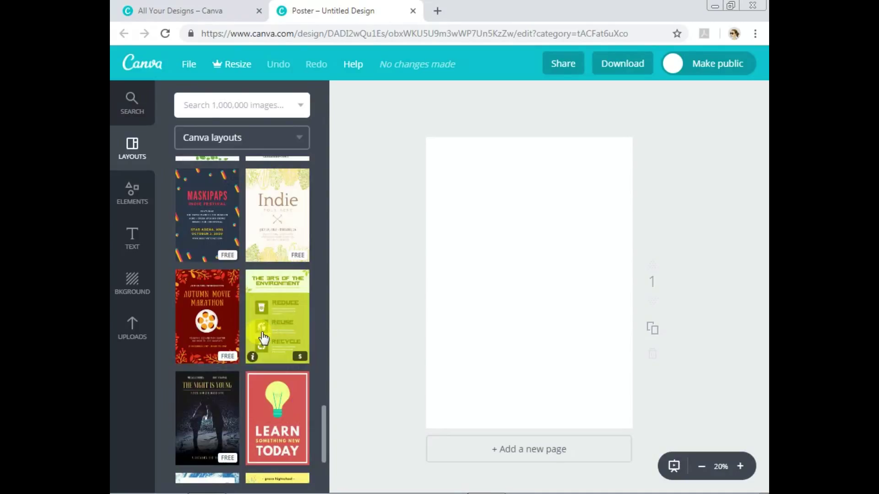
scroll(264, 338, down, 2)
scroll(264, 337, down, 5)
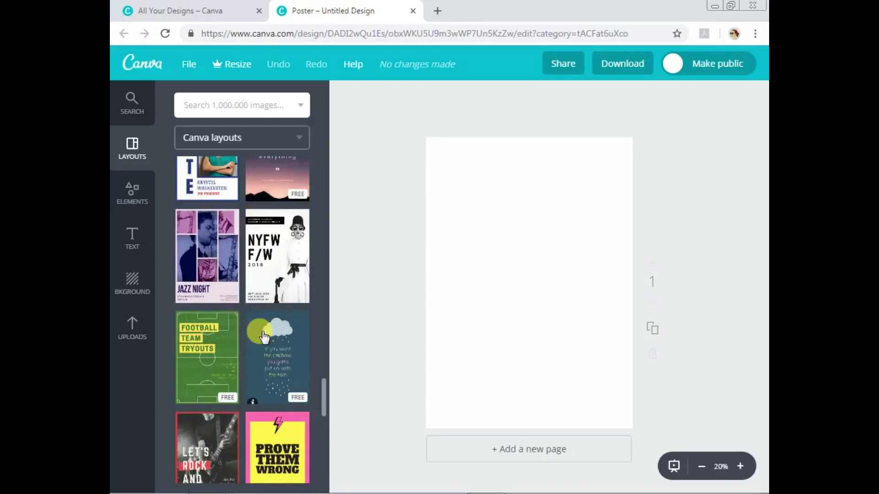
scroll(264, 338, down, 5)
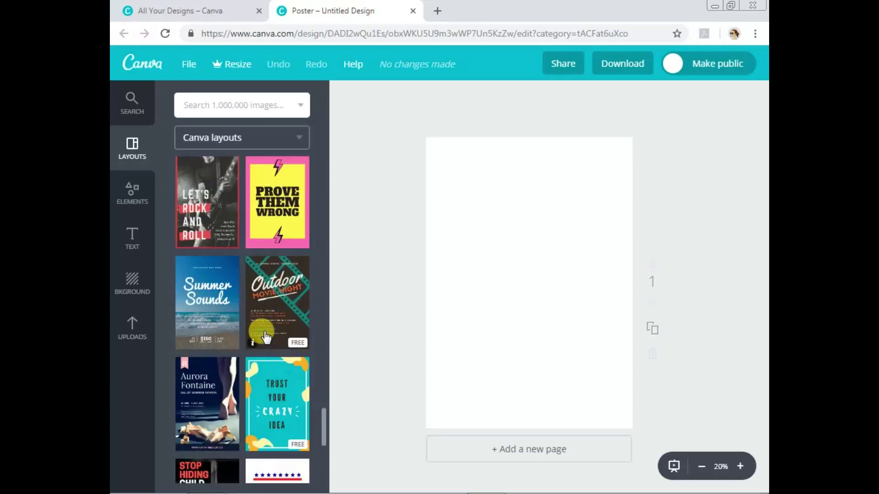
scroll(265, 337, down, 4)
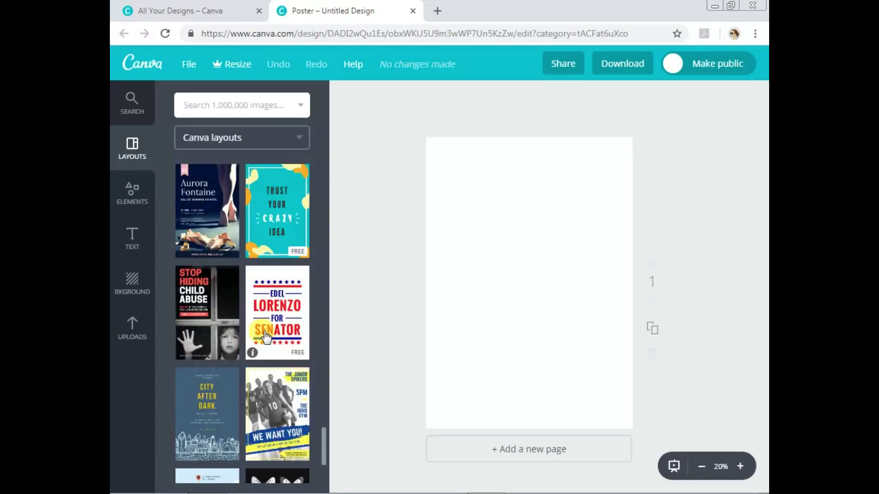
scroll(266, 337, down, 5)
scroll(265, 337, down, 5)
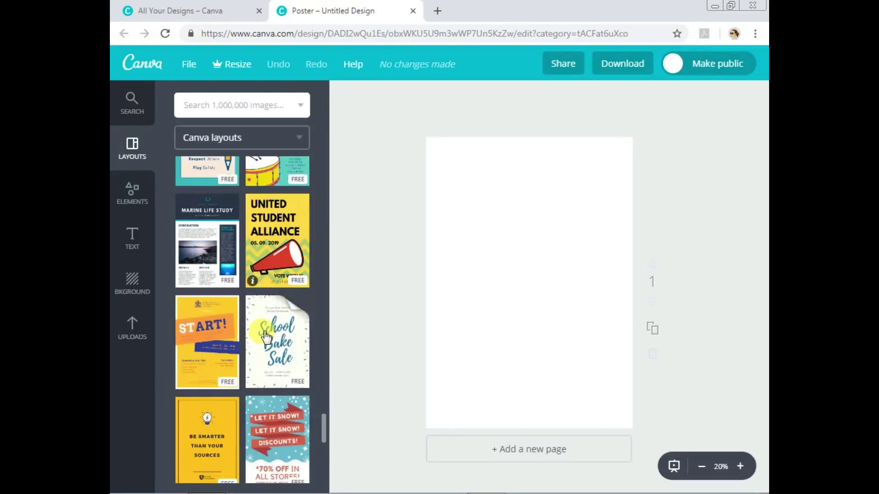
scroll(266, 337, down, 3)
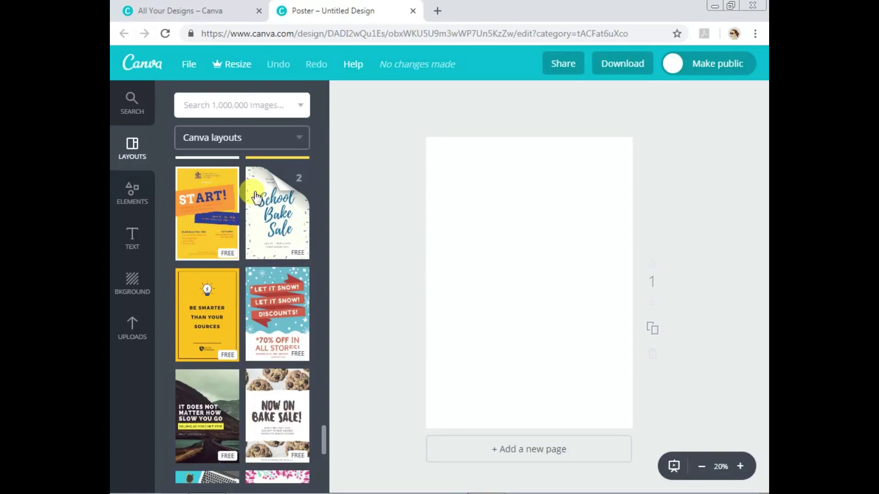
scroll(262, 371, down, 2)
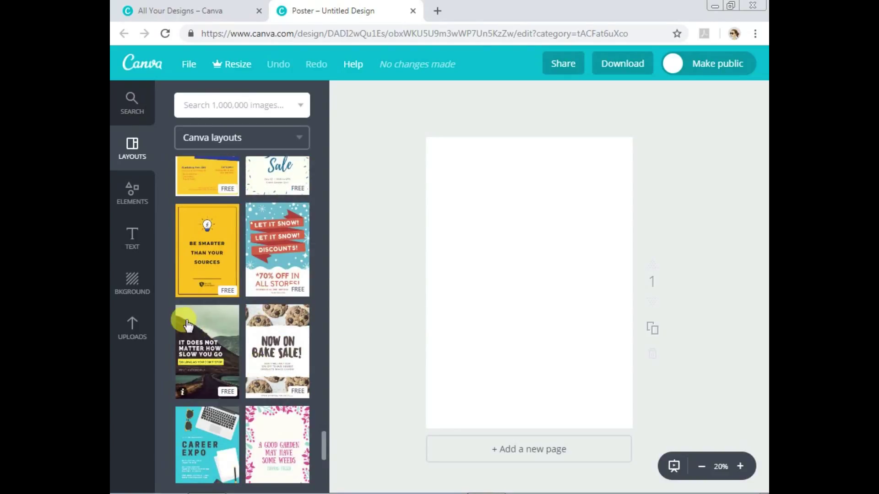
click(223, 330)
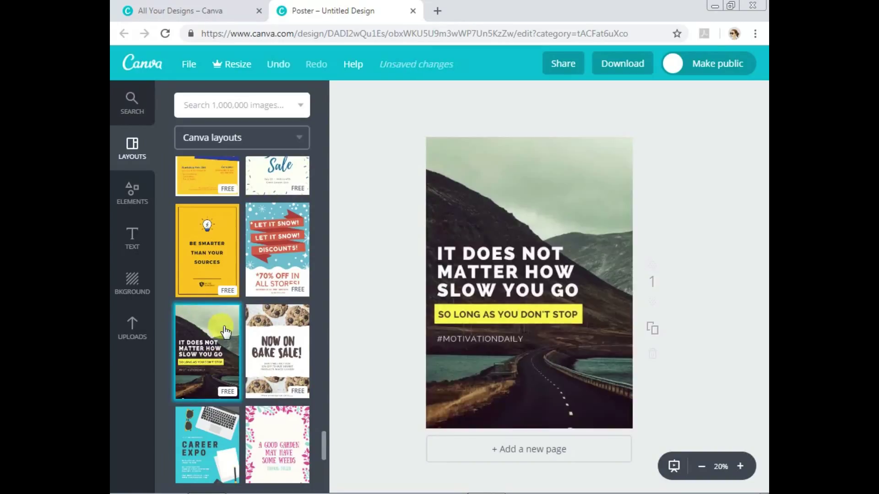
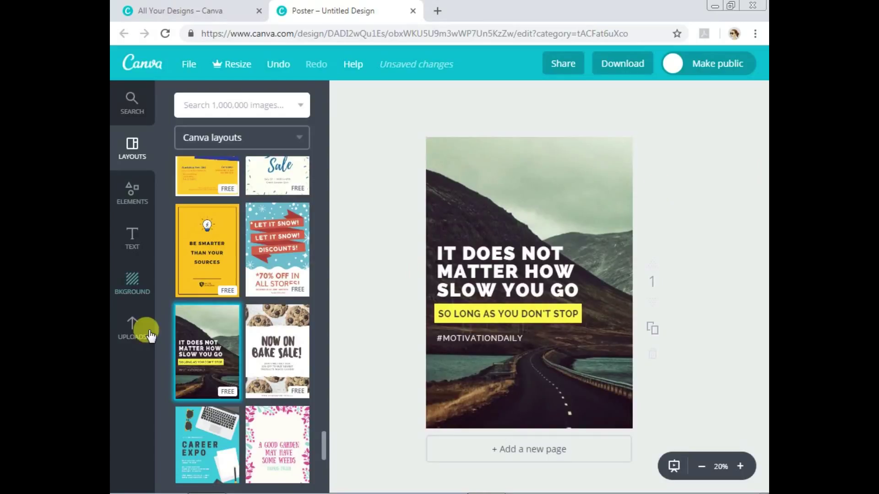
Show the Uploads library with the laptop-on-desk photos, dismissing the file chooser without uploading
click(132, 341)
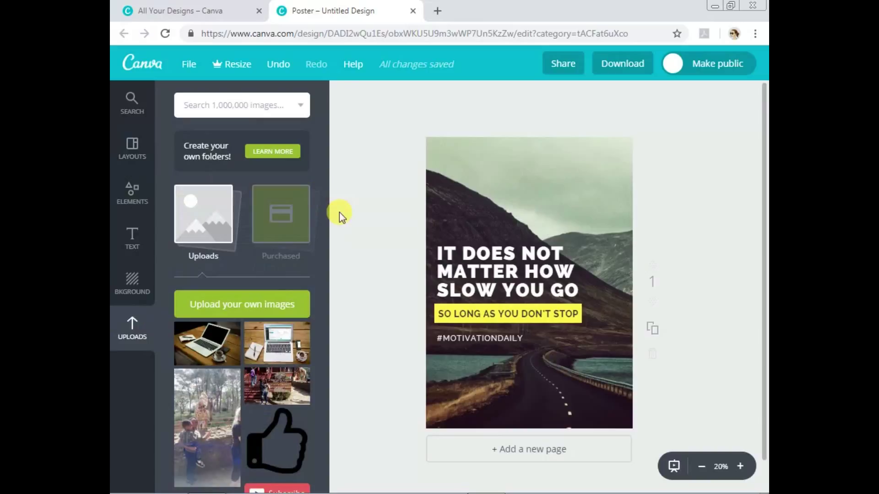
scroll(339, 213, down, 1)
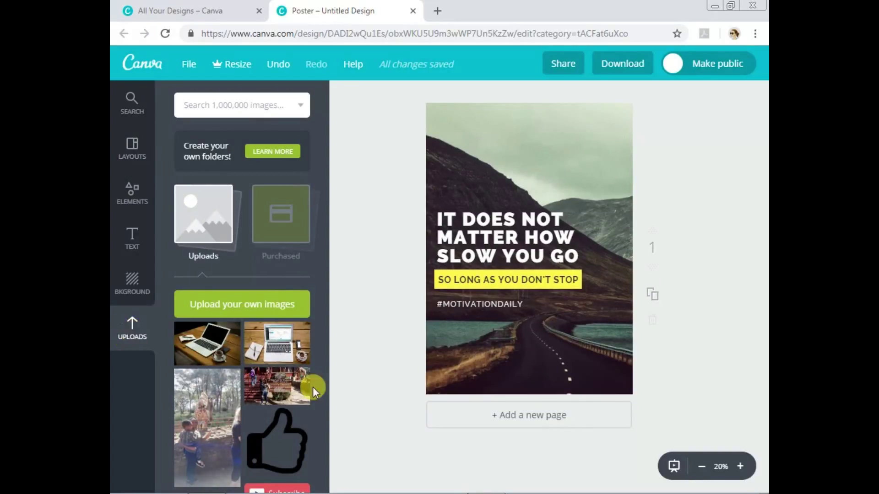
click(232, 304)
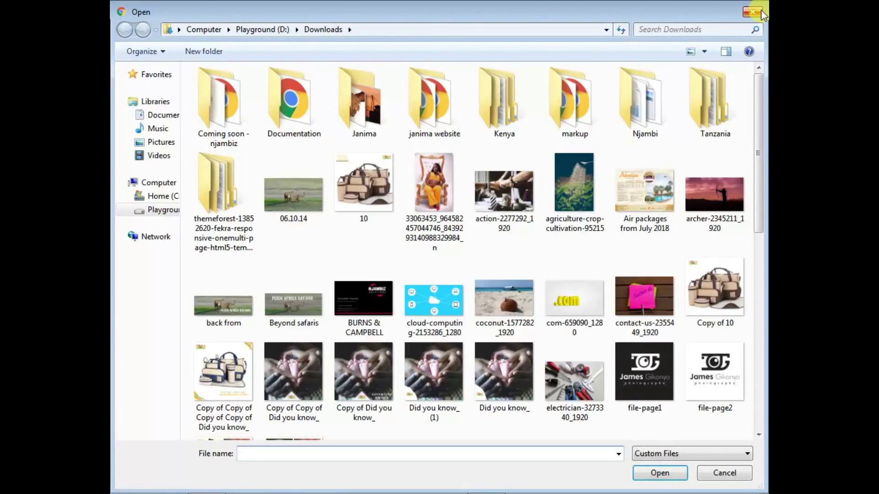
click(761, 12)
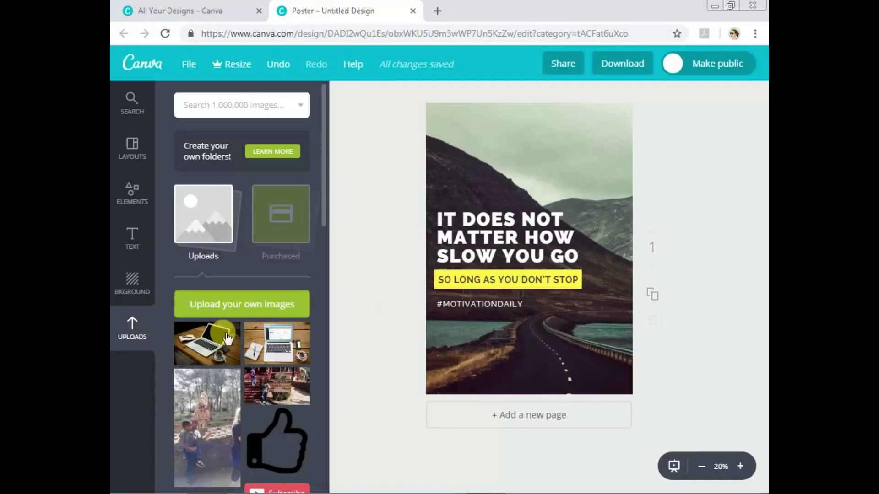
Drop the laptop-and-coffee desk photo onto the poster background in place of the mountains, then enter crop mode
drag(212, 343, 492, 140)
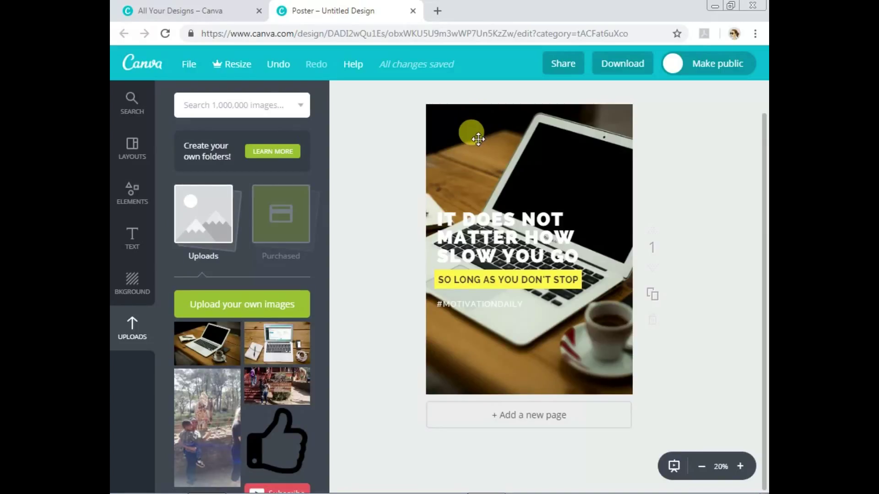
double_click(476, 135)
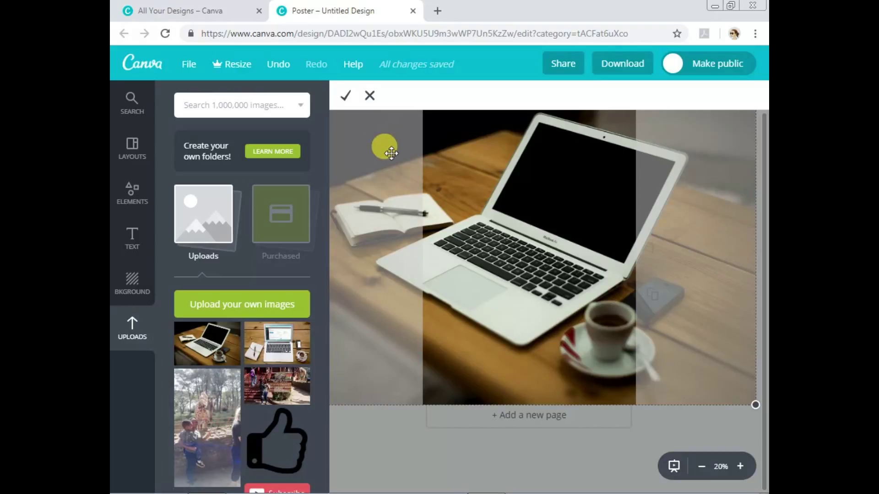
Nudge the laptop photo slightly left within the frame and apply the crop
drag(443, 167, 511, 181)
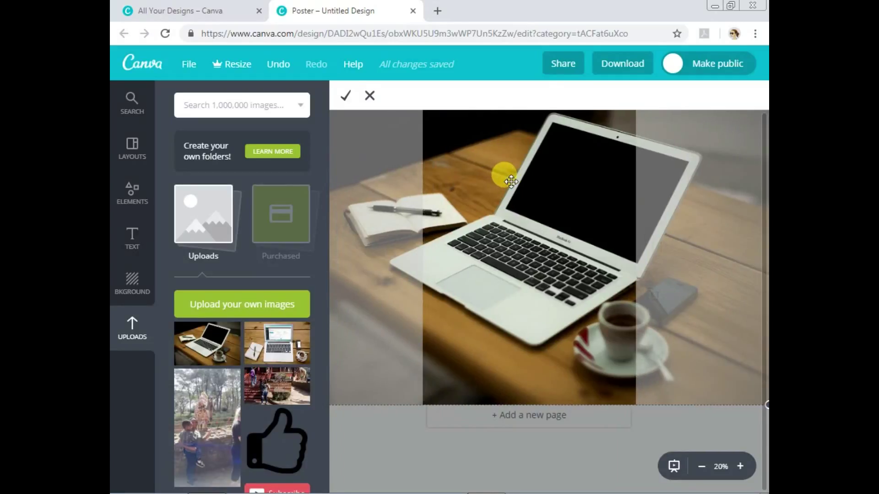
click(347, 97)
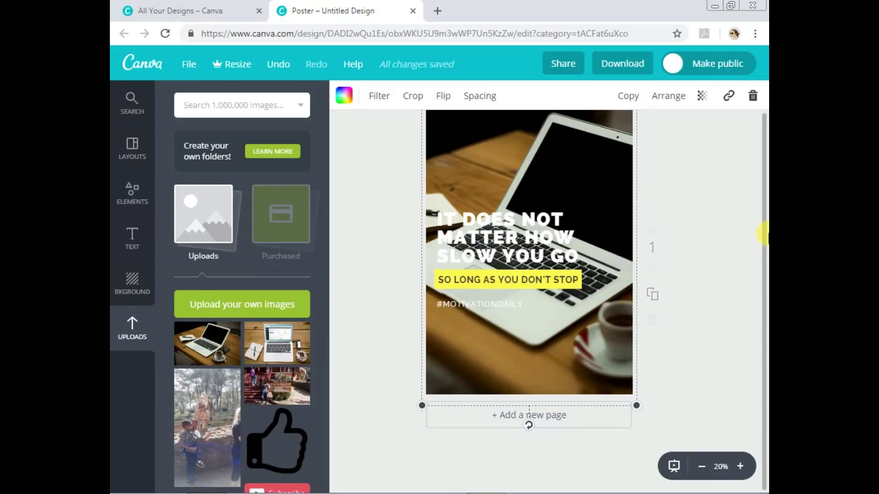
Bring up the laptop photo's Filter options, still Normal with brightness and contrast at 0
drag(765, 249, 761, 225)
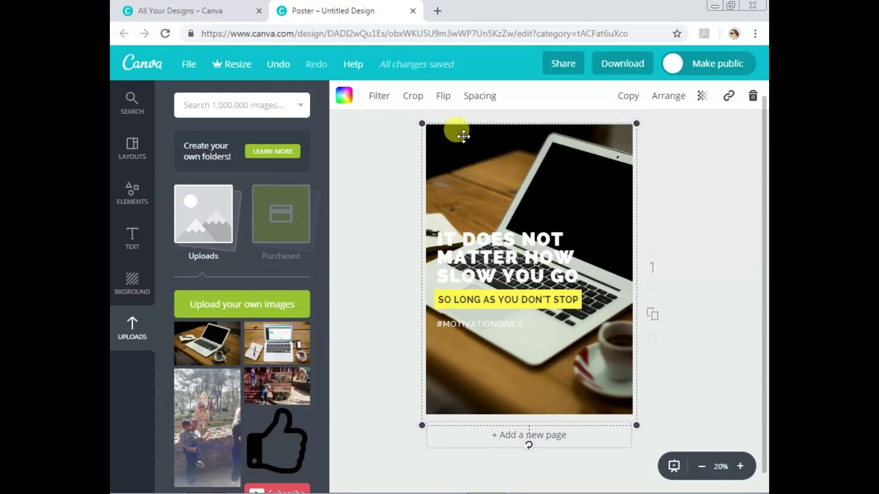
click(378, 100)
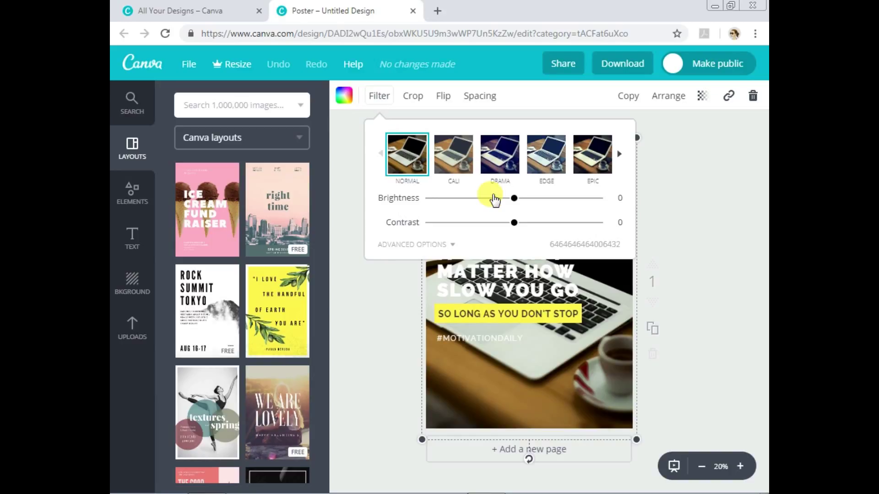
Lower the laptop photo's brightness to -25, expand Advanced Options, then close the Filter panel
click(495, 199)
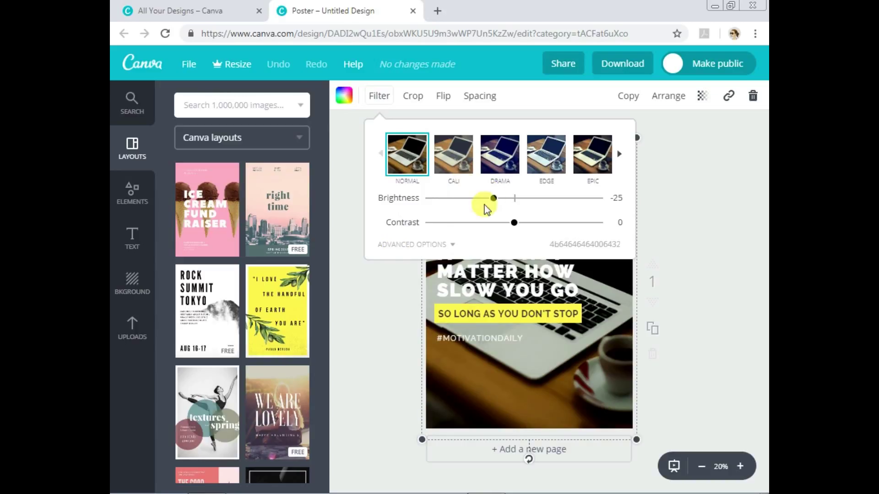
click(451, 250)
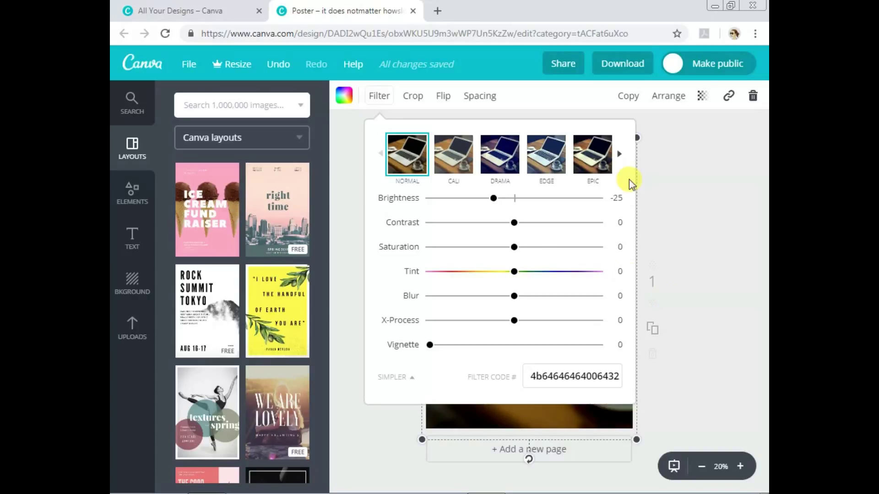
click(698, 196)
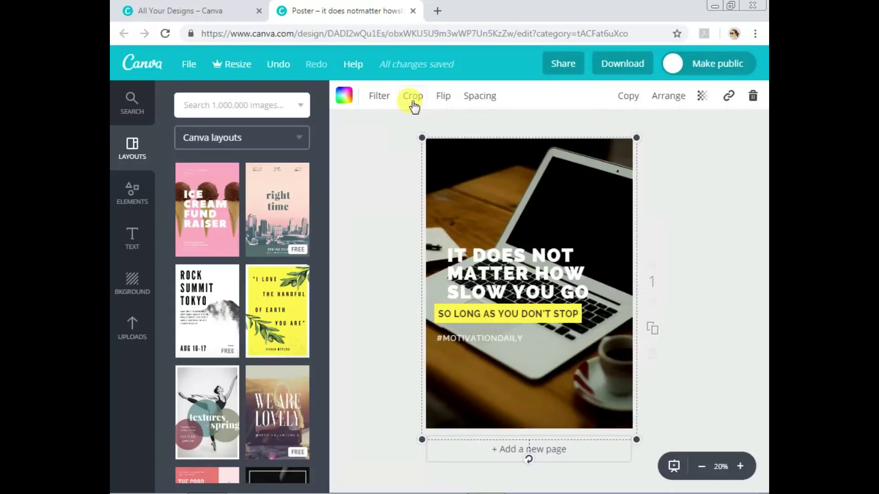
double_click(476, 191)
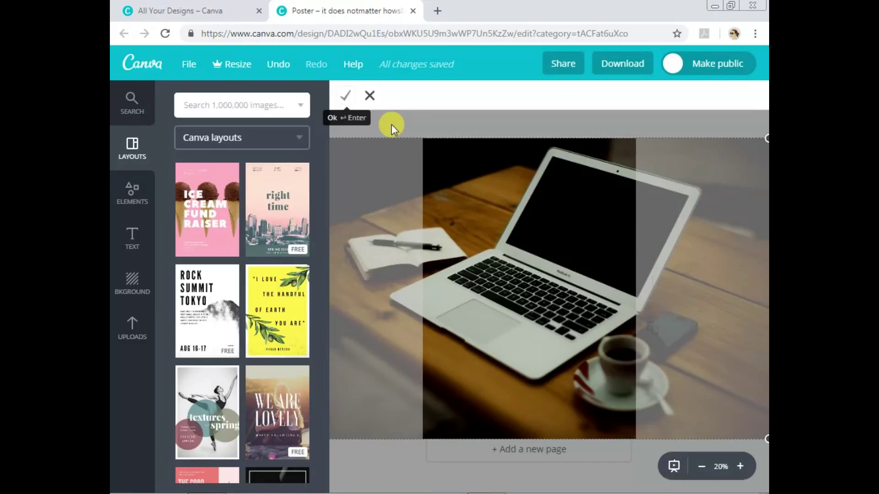
key(Return)
click(450, 104)
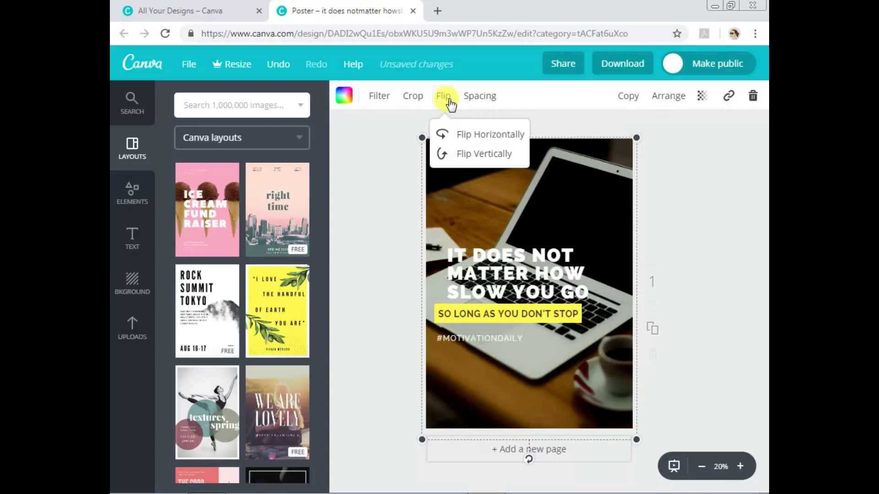
click(478, 136)
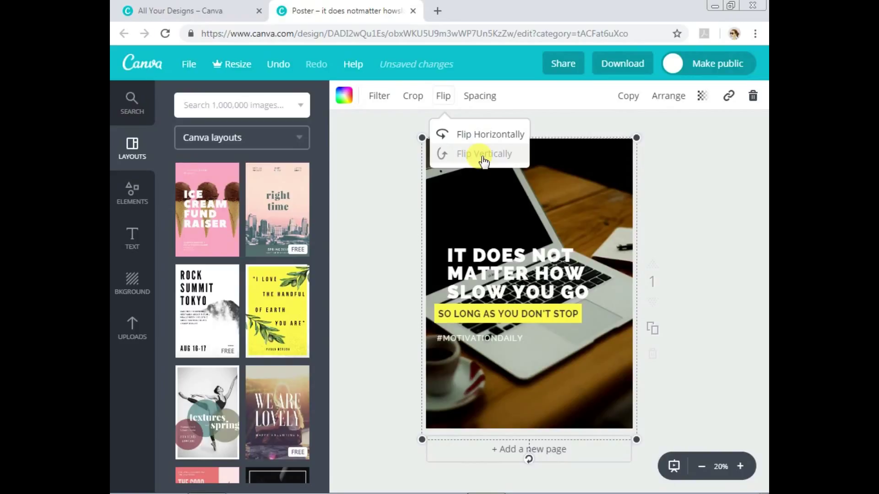
click(483, 155)
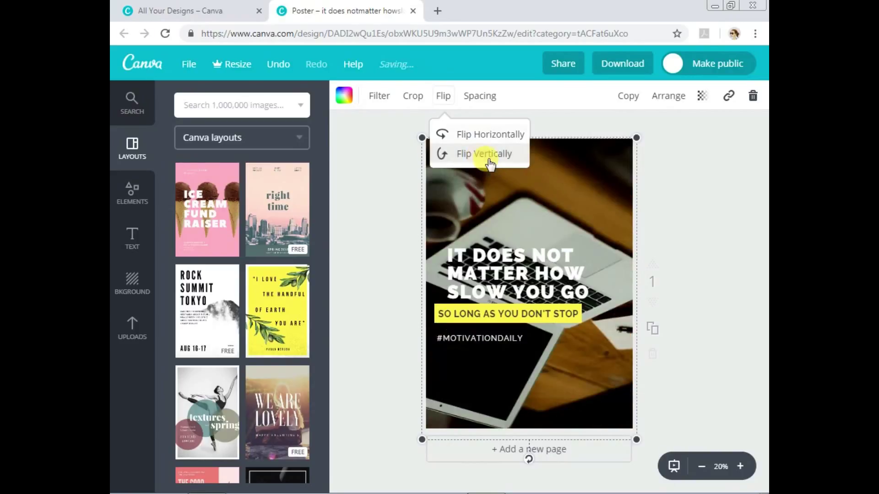
click(490, 156)
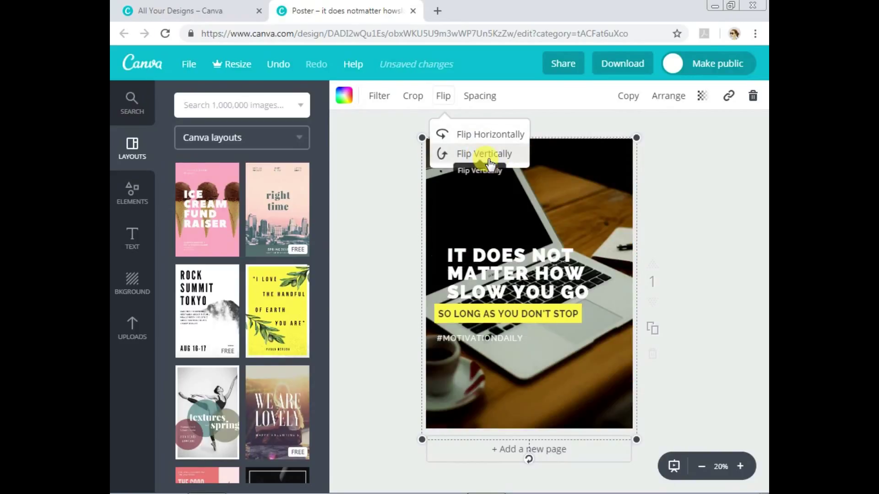
click(498, 135)
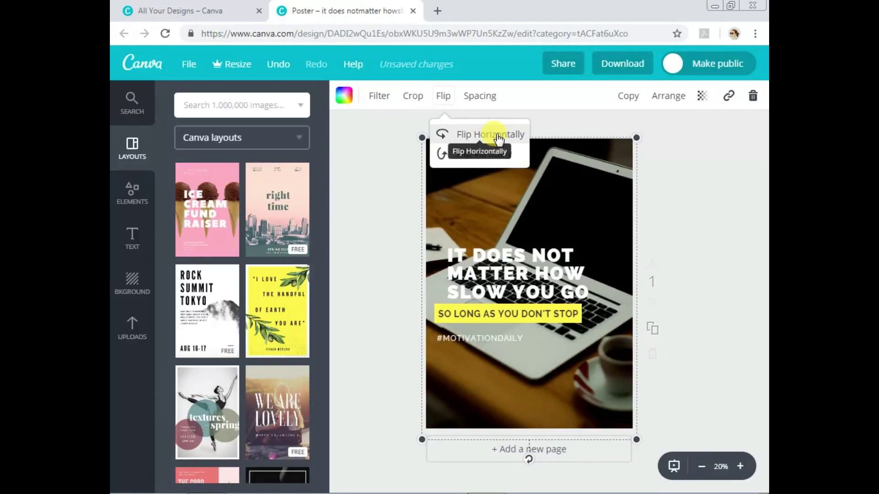
Try the photo's spacing at 100, then settle it back at 10
click(488, 104)
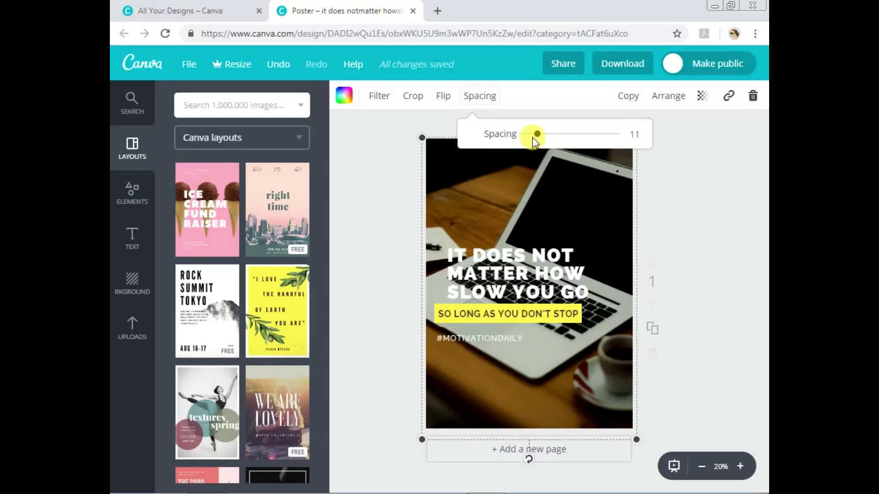
drag(533, 136, 648, 147)
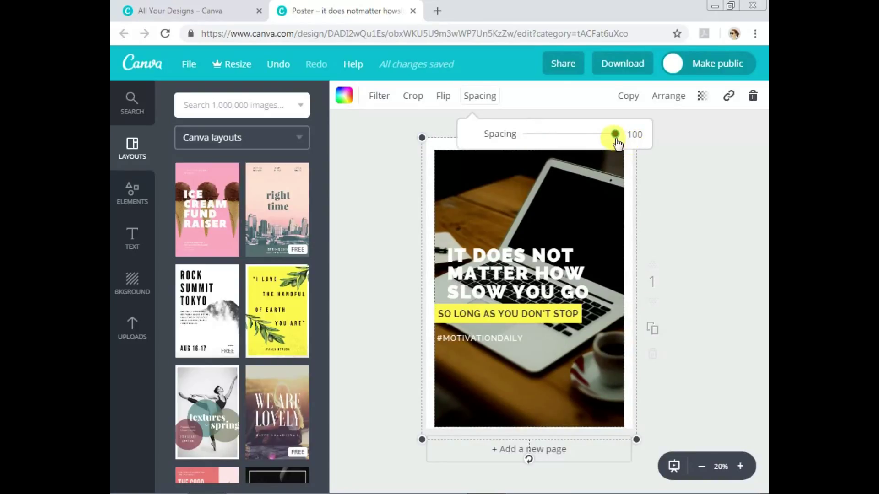
drag(615, 142, 538, 143)
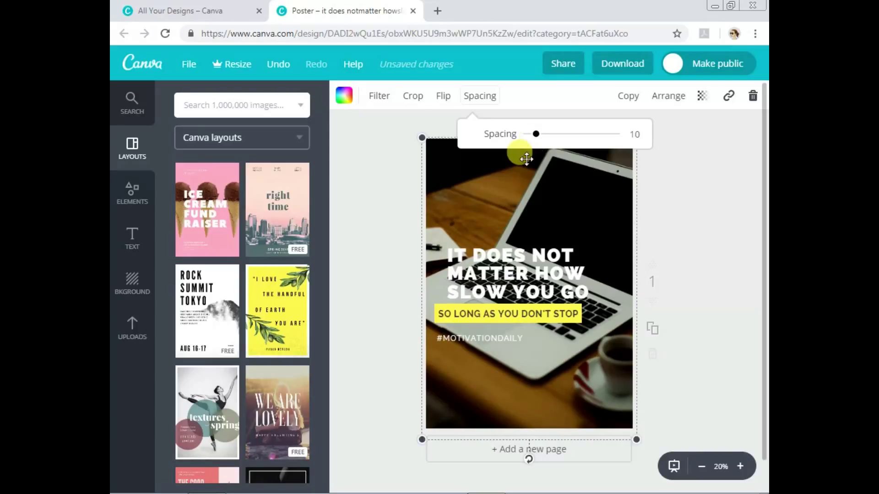
Close the Spacing popup and deselect the background photo, leaving the darkened laptop quote poster in view
click(707, 231)
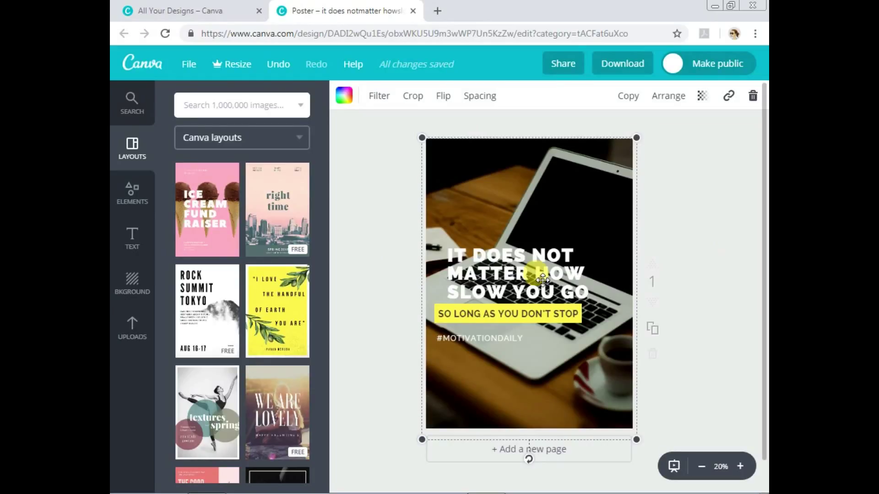
key(Escape)
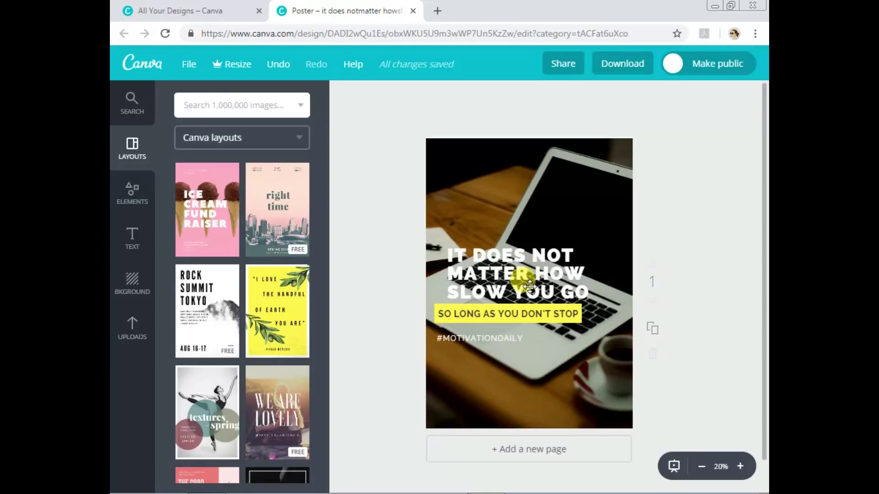
click(542, 279)
key(Escape)
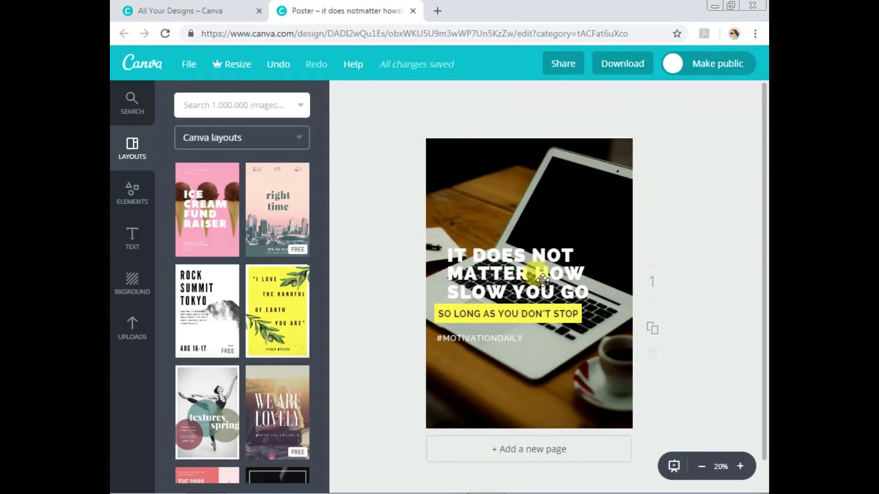
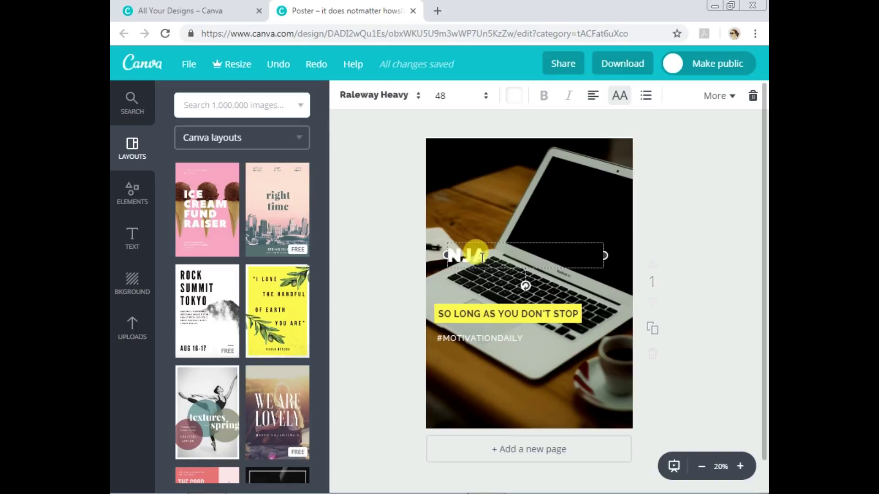
Complete the headline as NJAMBIZ CHRISTMAS DEALS and shift it left to match the yellow banner's edge
text(MBIZ)
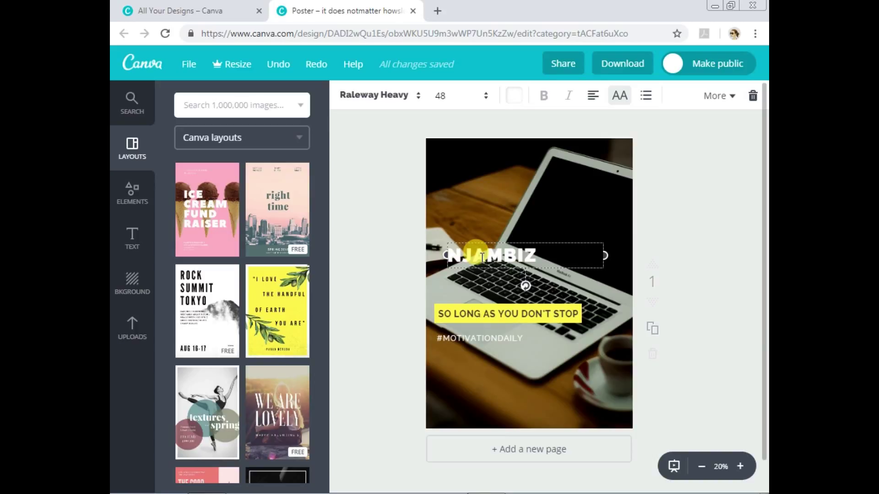
text( CHRIST)
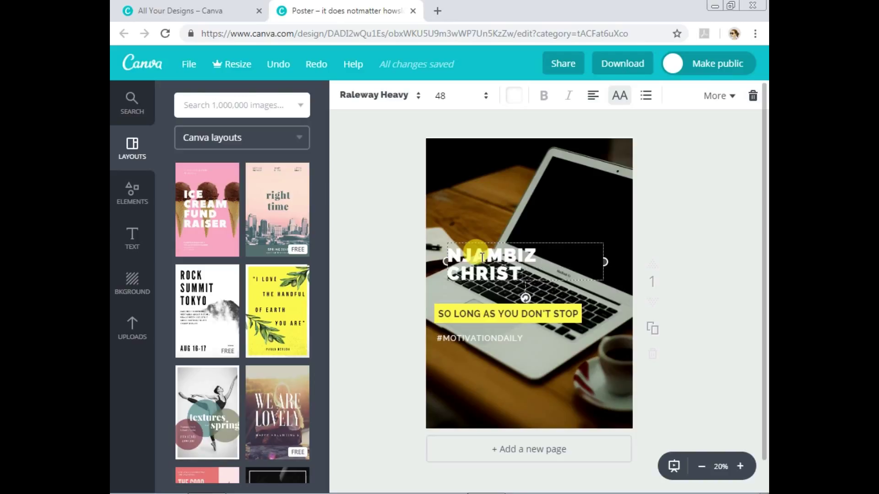
text(MAS)
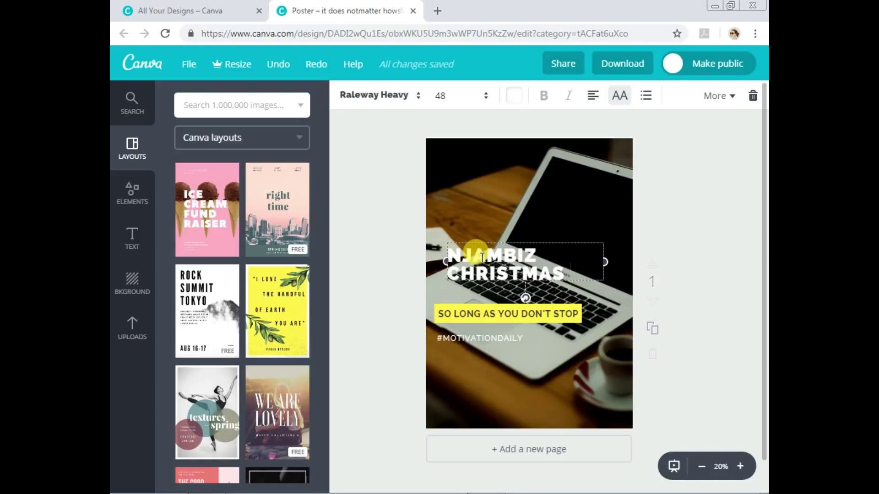
text( DEA)
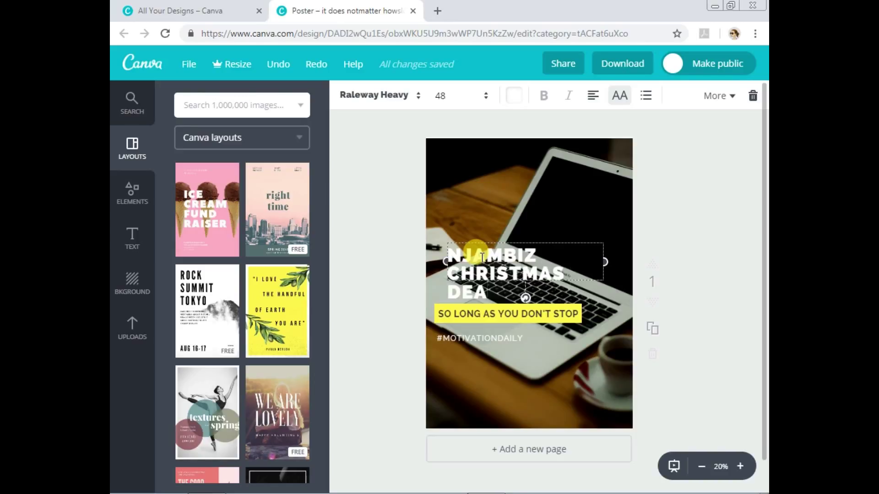
text(LS)
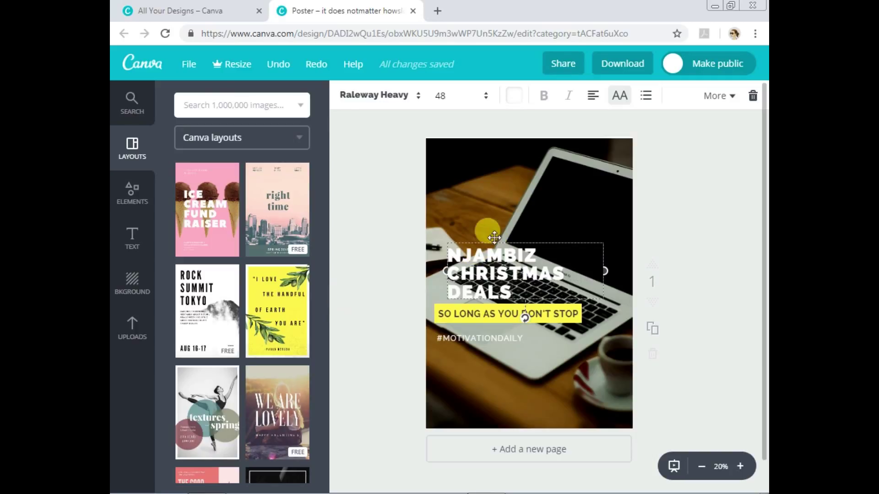
drag(494, 237, 601, 265)
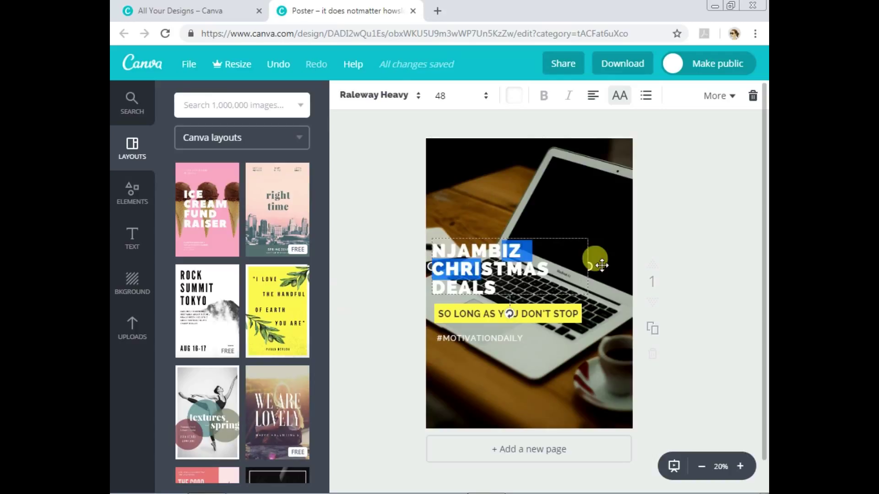
Replace the yellow banner text with 'DOMAIN AND WEB HOSTING' and 'KES. 2,900' on two lines
click(569, 314)
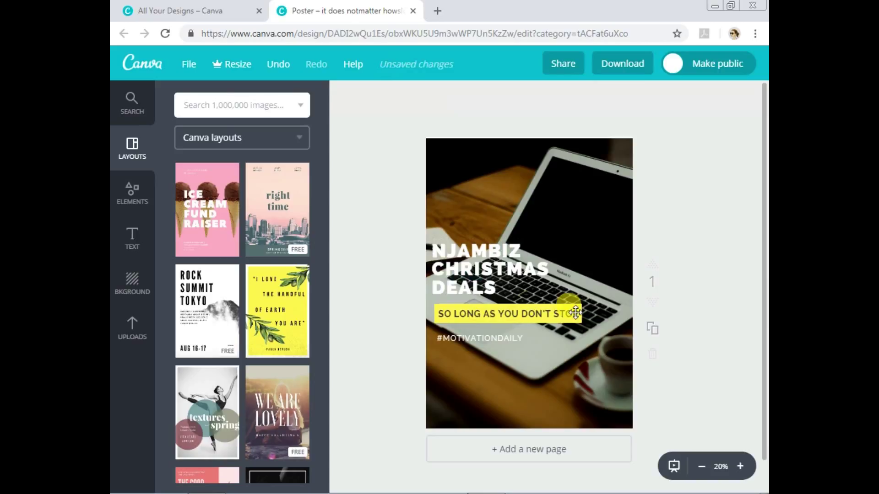
click(577, 315)
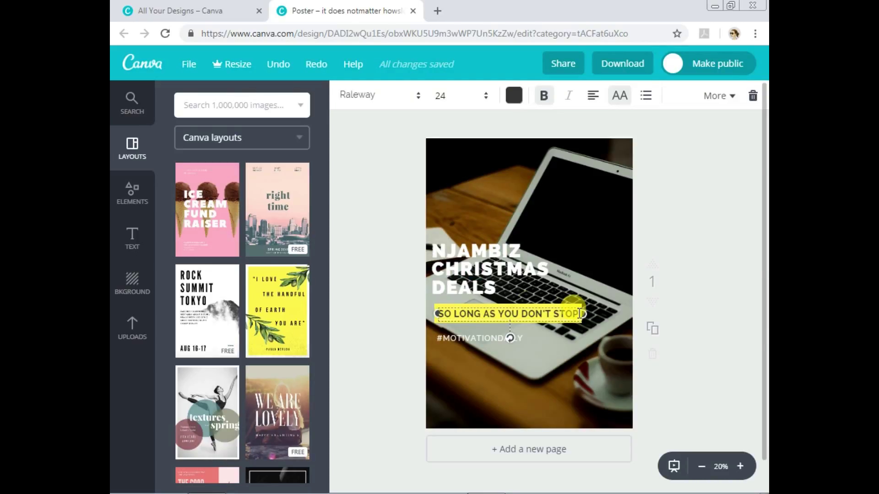
key(BackSpace)
key(ctrl+a)
key(BackSpace)
text(DO)
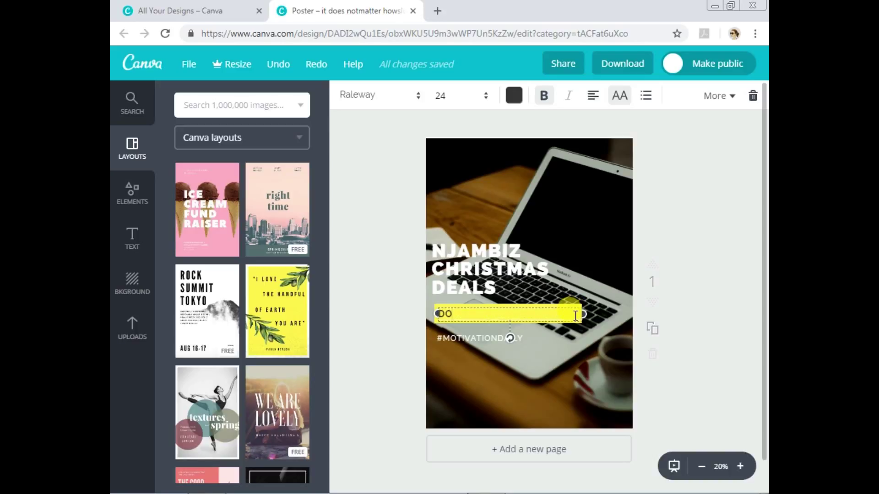
text(MAIN AND WEB)
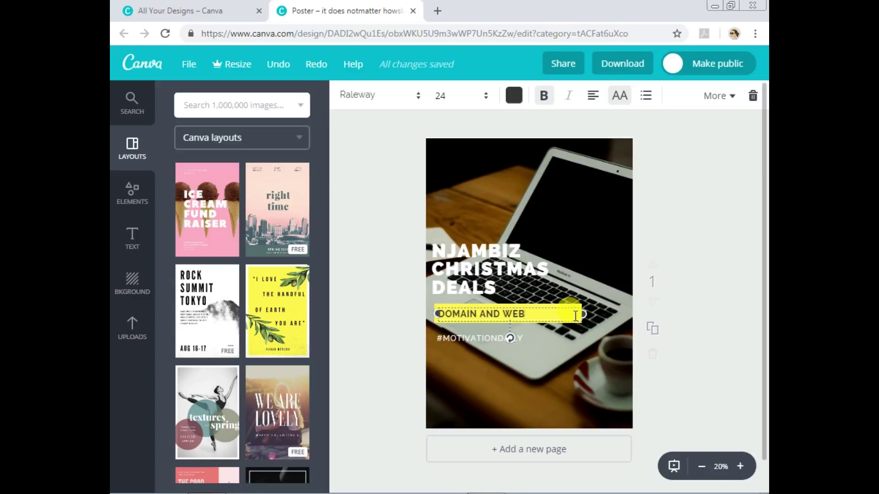
text( HOSTING)
key(Return)
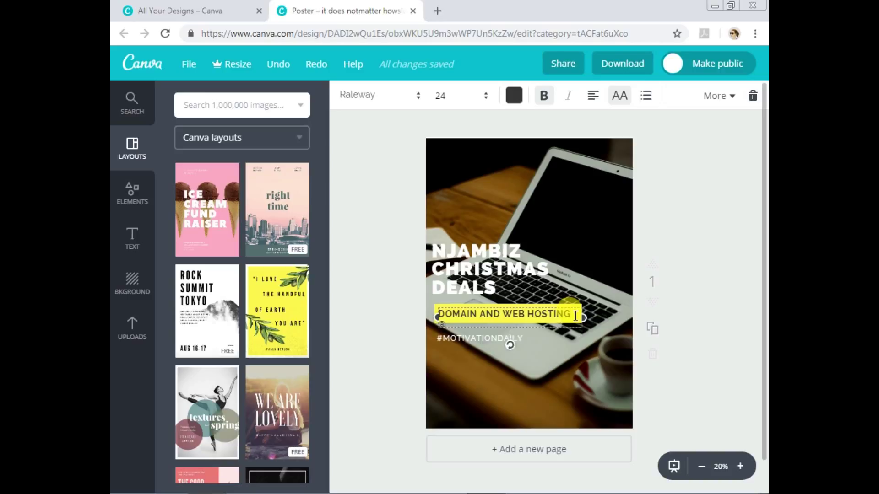
text(KES)
text(. 2,900)
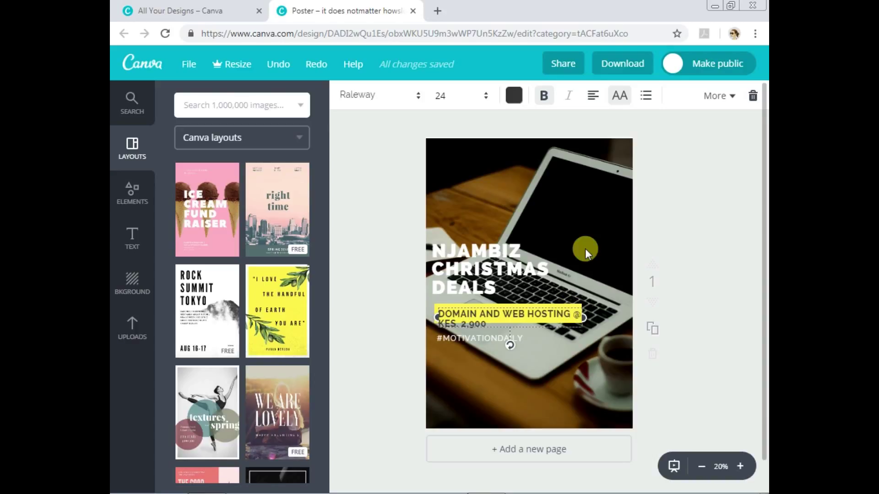
Remove 'WEB' from the banner and widen the box so the price fits on one line
click(528, 317)
key(BackSpace)
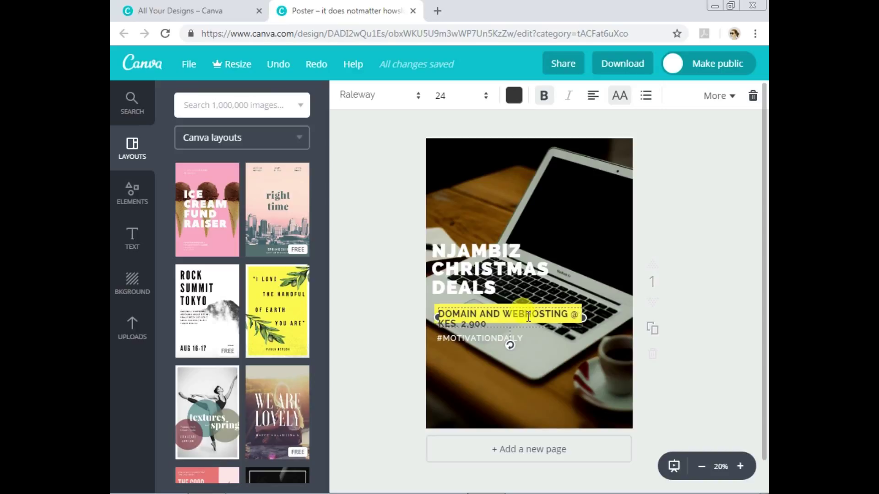
key(BackSpace)
key(BackSpace)
key(BackSpace)
key(BackSpace)
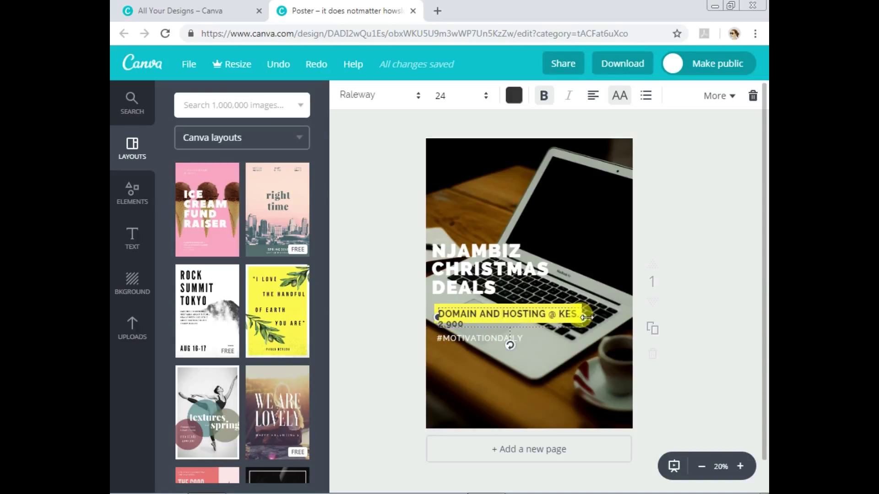
drag(586, 318, 625, 315)
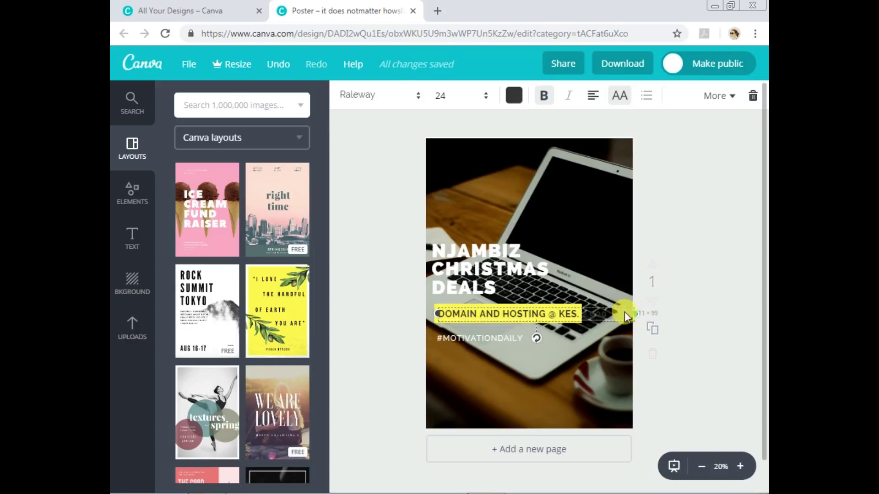
click(471, 316)
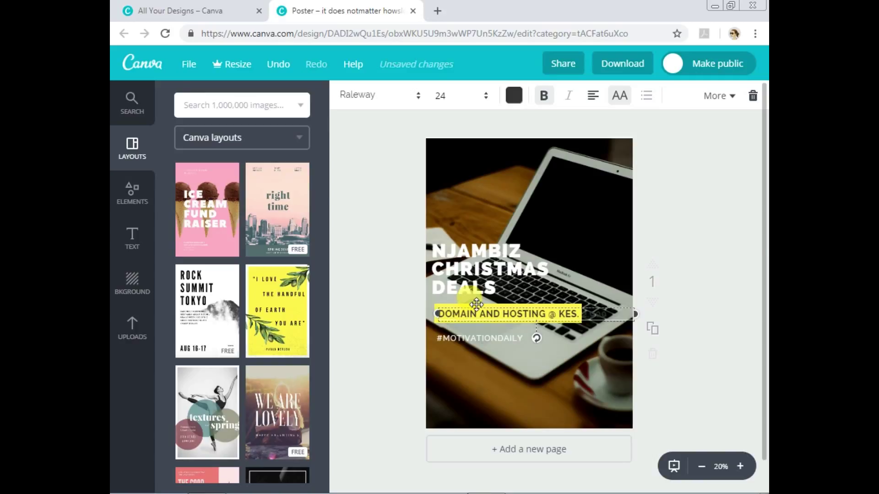
click(572, 298)
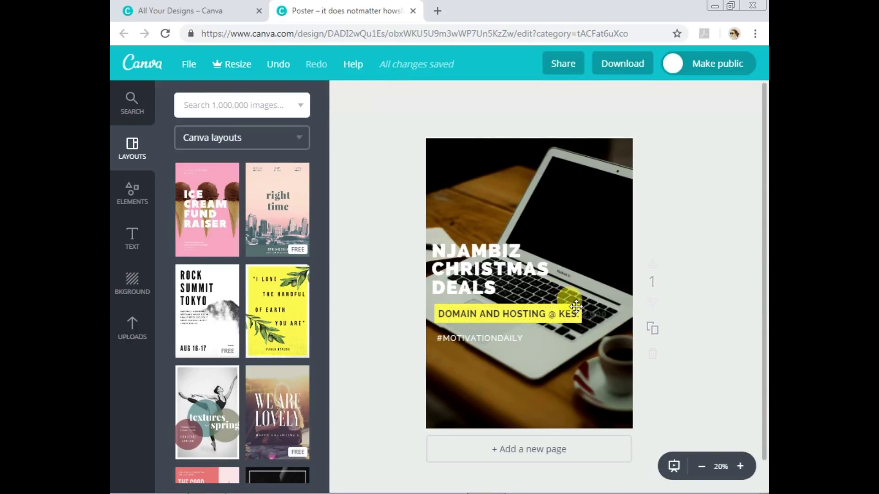
click(576, 306)
drag(581, 313, 613, 315)
click(720, 242)
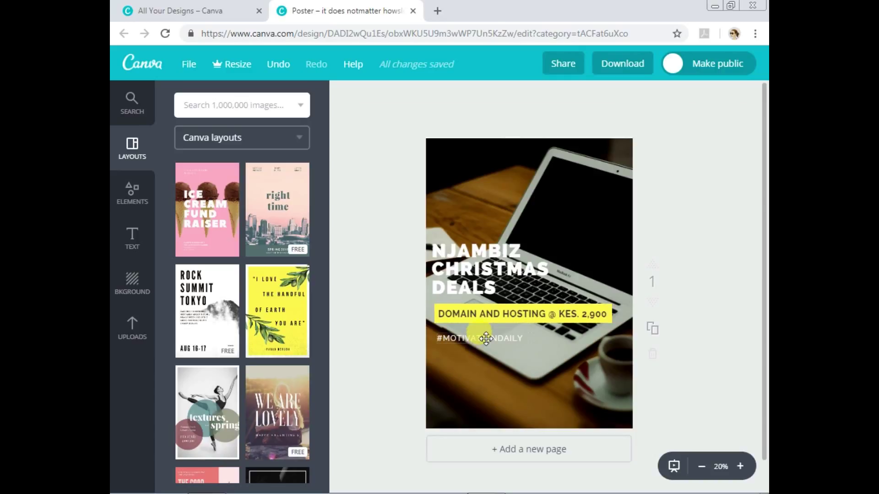
click(536, 338)
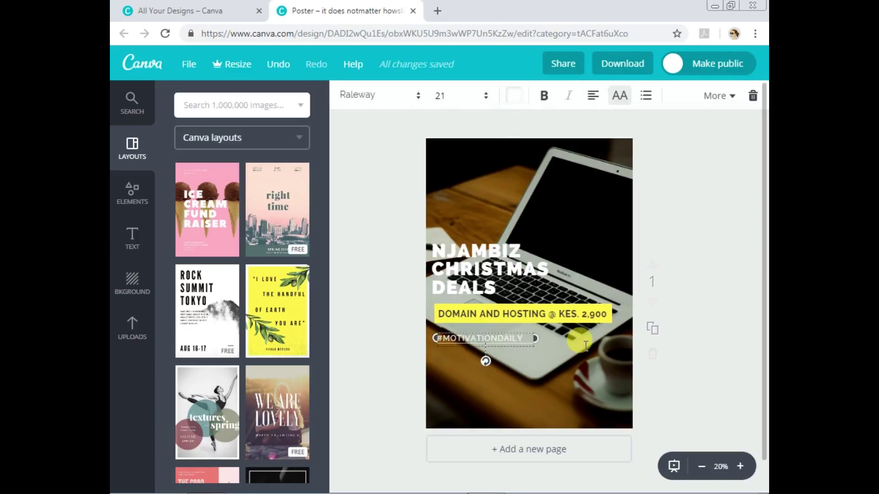
Replace the #MOTIVATIONDAILY hashtag with the business phone number, bold, at font size 28
double_click(482, 337)
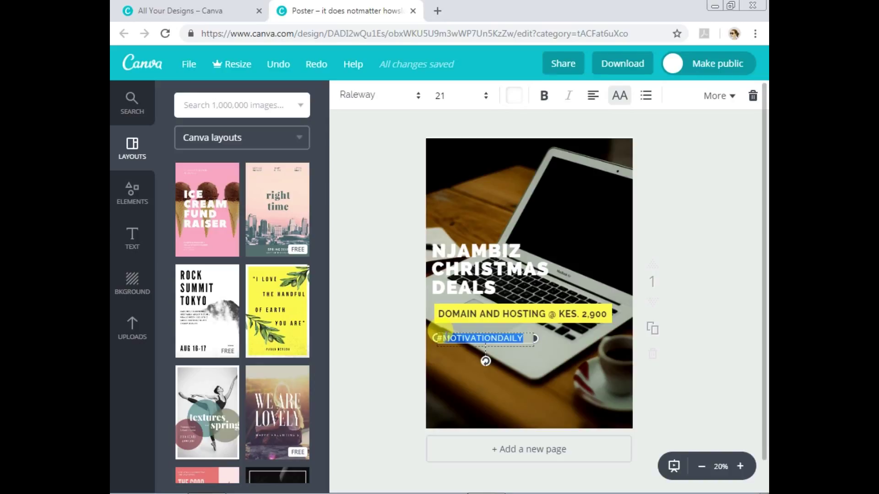
key(BackSpace)
key(BackSpace)
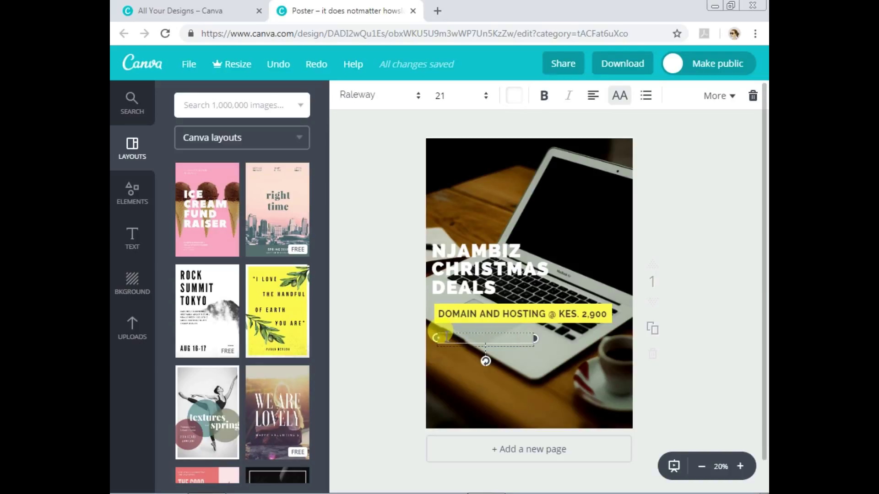
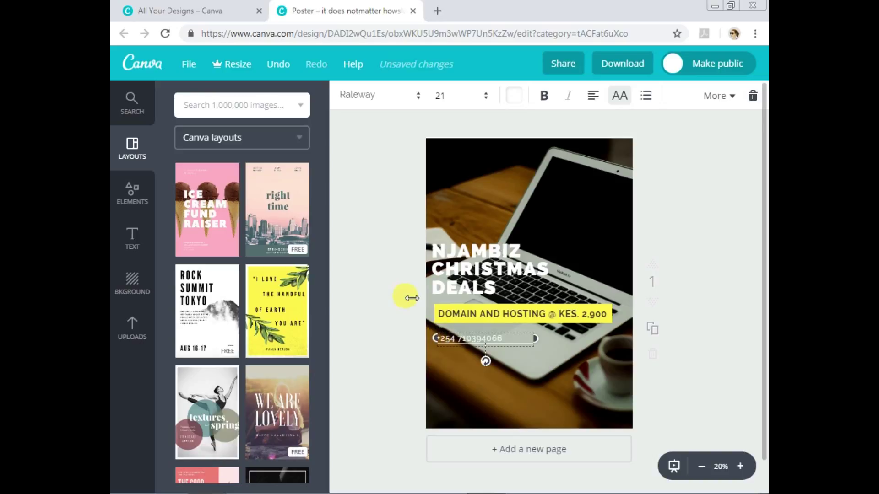
click(544, 97)
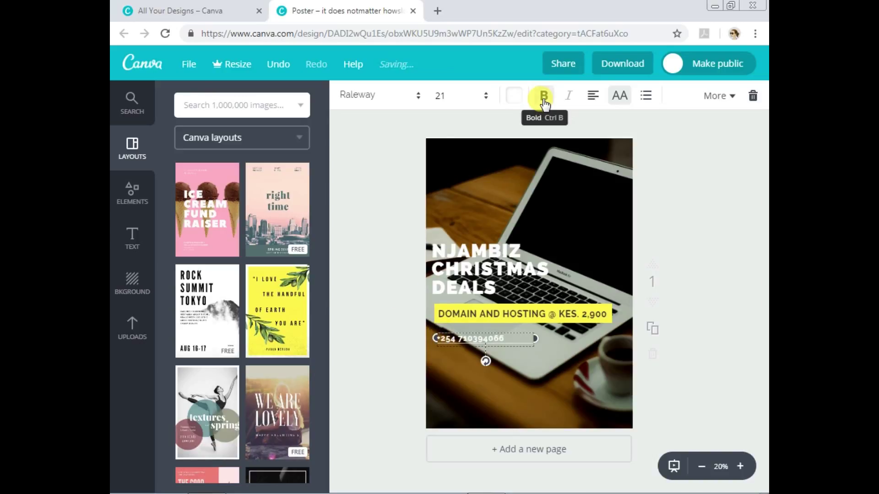
click(442, 102)
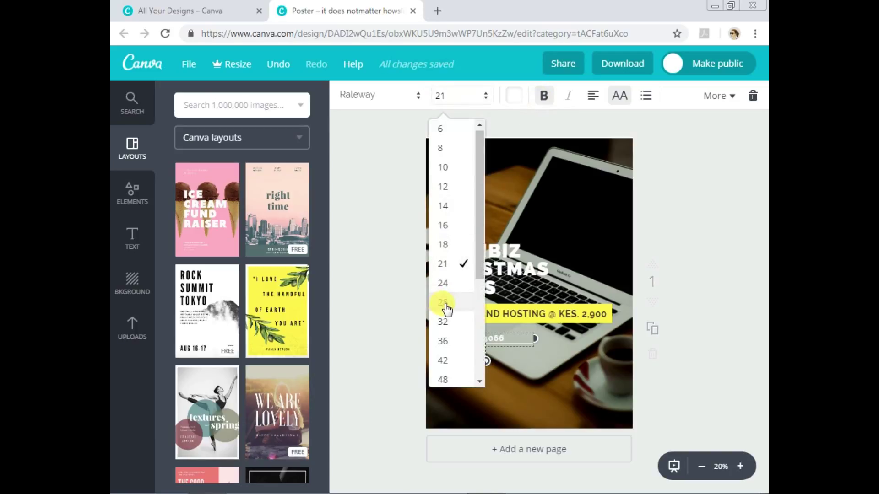
click(443, 303)
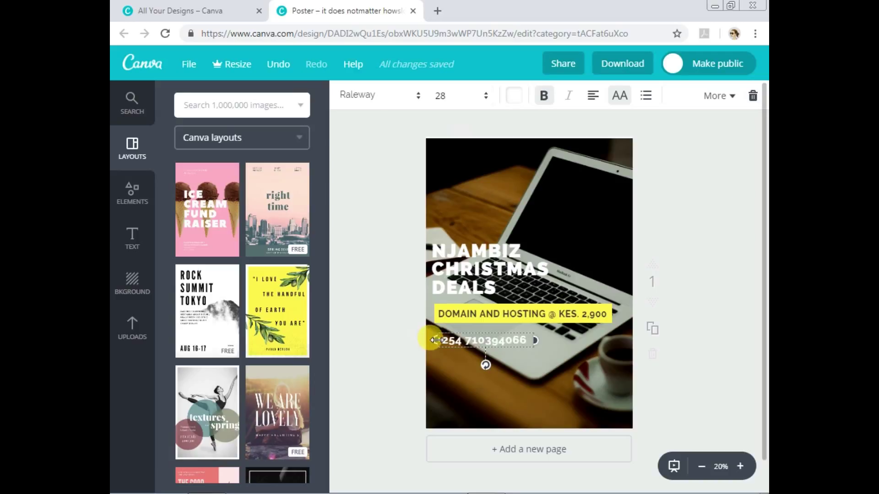
key(Escape)
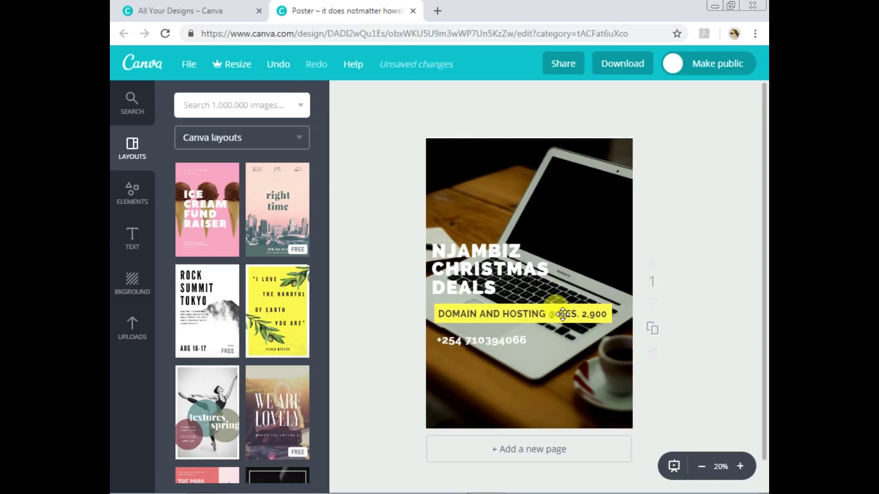
Change the yellow banner's price text colour to black
click(522, 313)
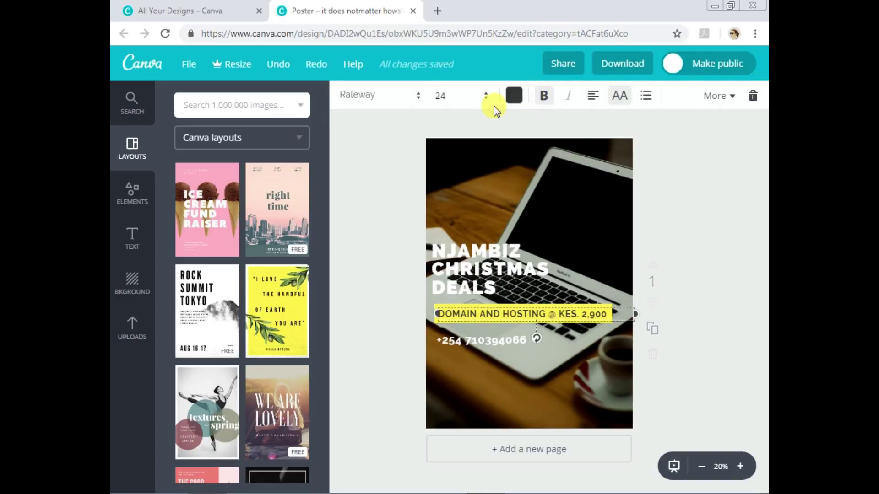
click(514, 96)
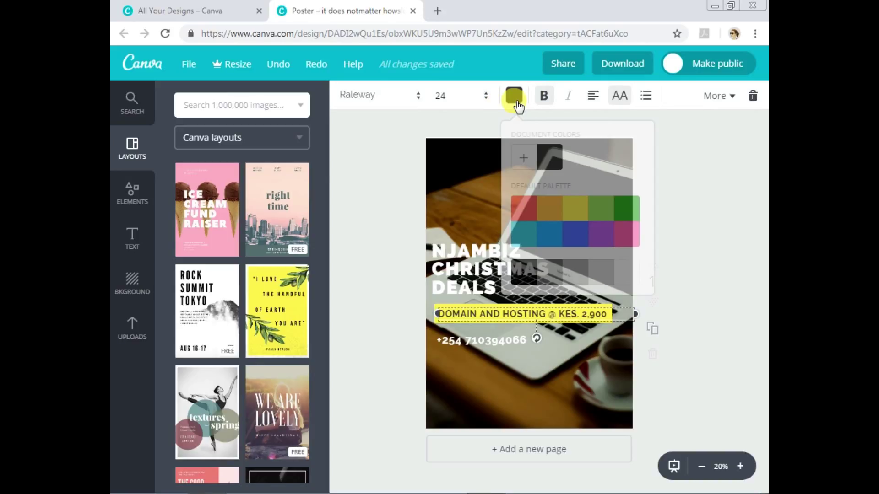
click(520, 276)
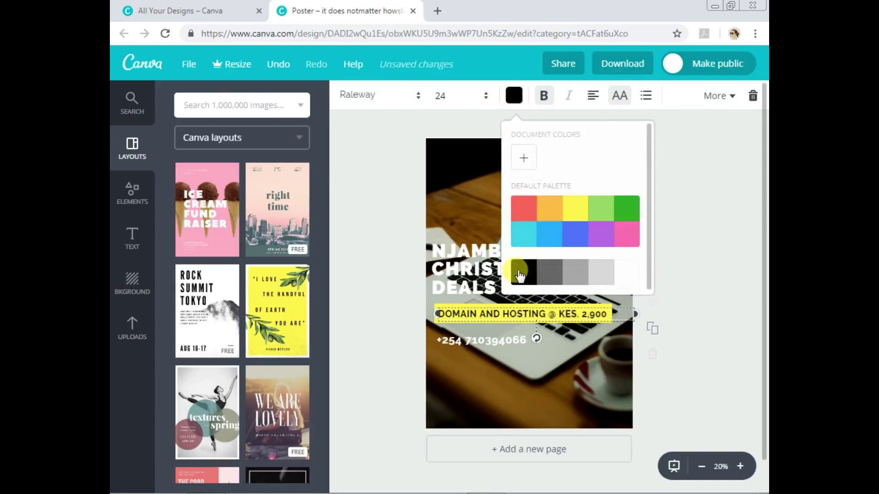
click(440, 315)
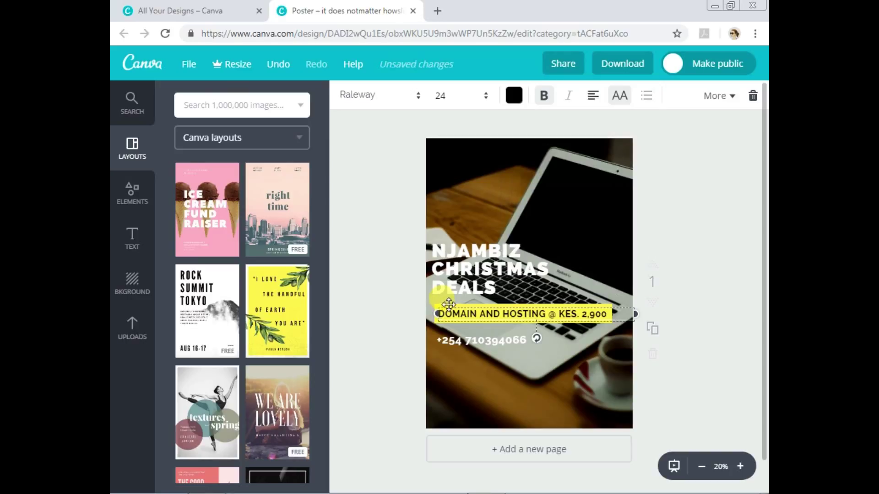
Undo and redo the last banner text change, then finish editing the banner
key(ctrl+z)
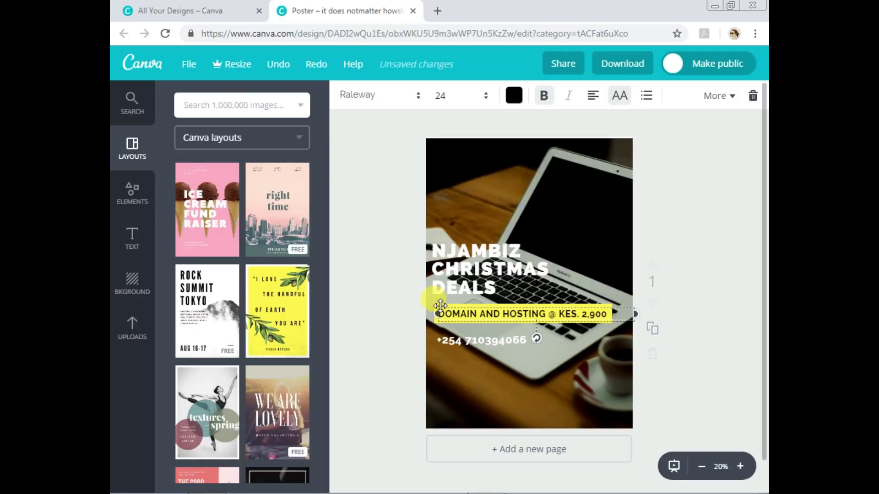
click(440, 306)
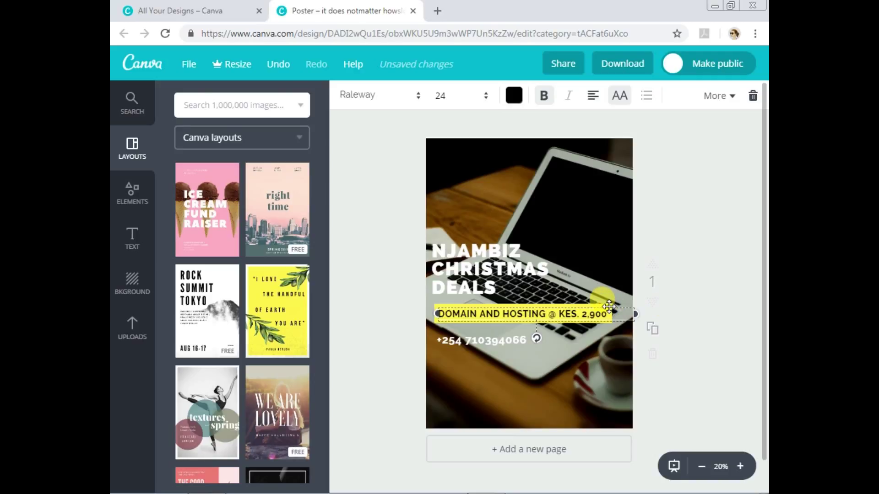
key(ctrl+z)
key(ctrl+y)
click(678, 243)
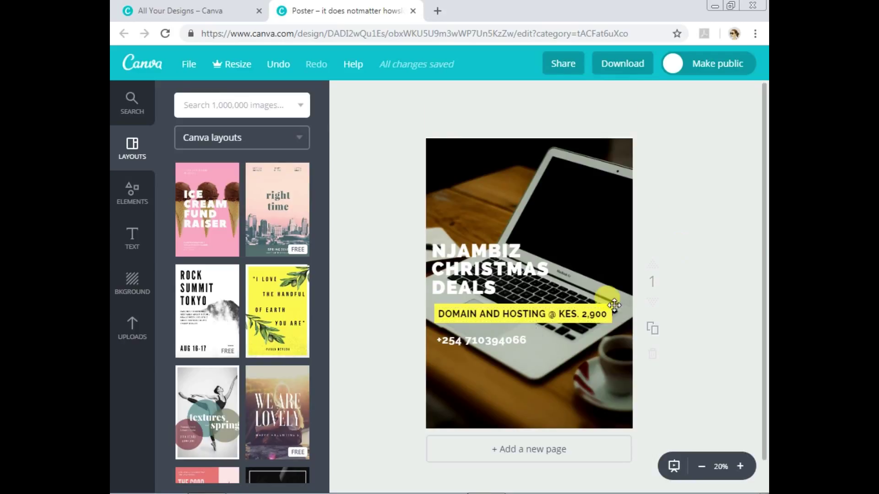
click(611, 305)
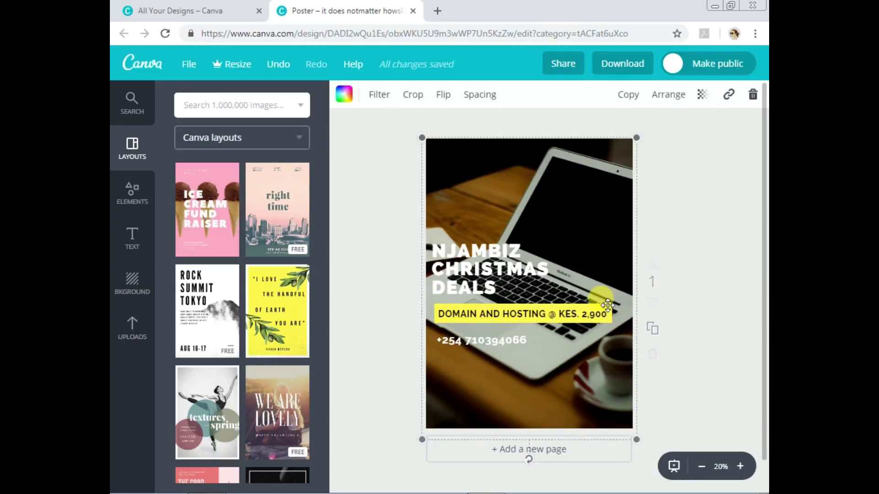
Recolour the price banner background with the custom pink colour code ff0071
click(608, 306)
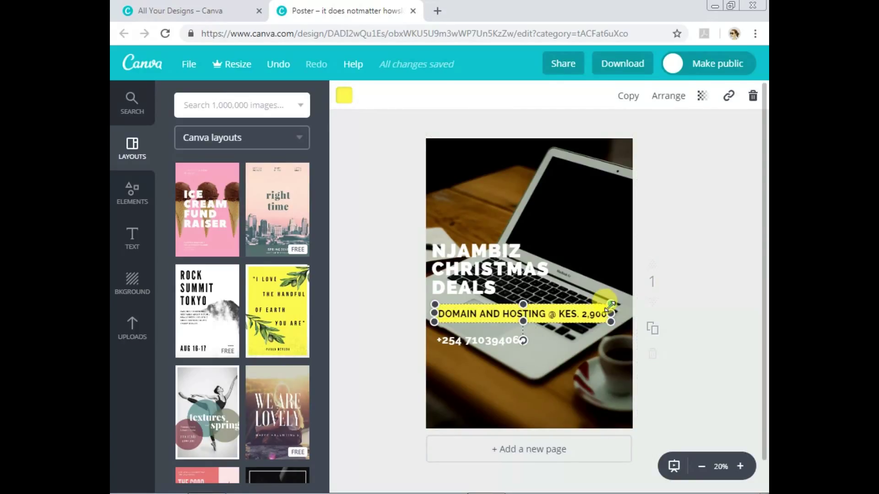
click(344, 96)
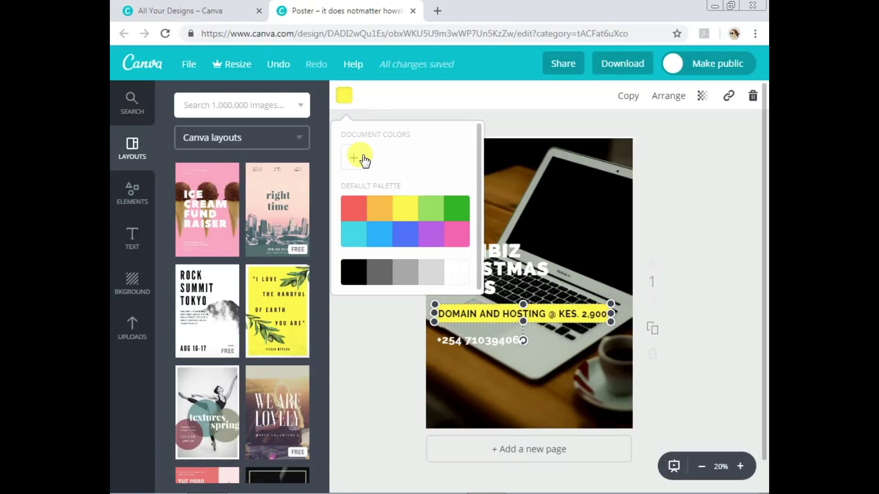
click(364, 160)
drag(463, 331, 441, 331)
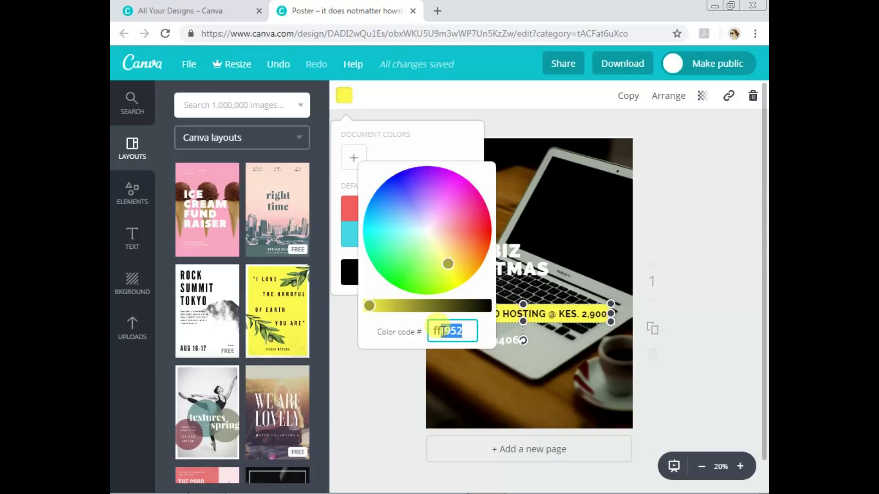
text(0071)
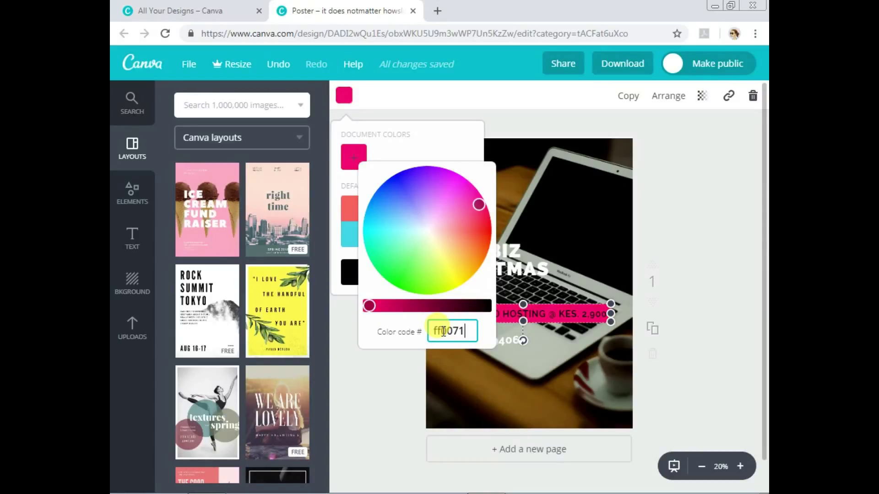
key(Return)
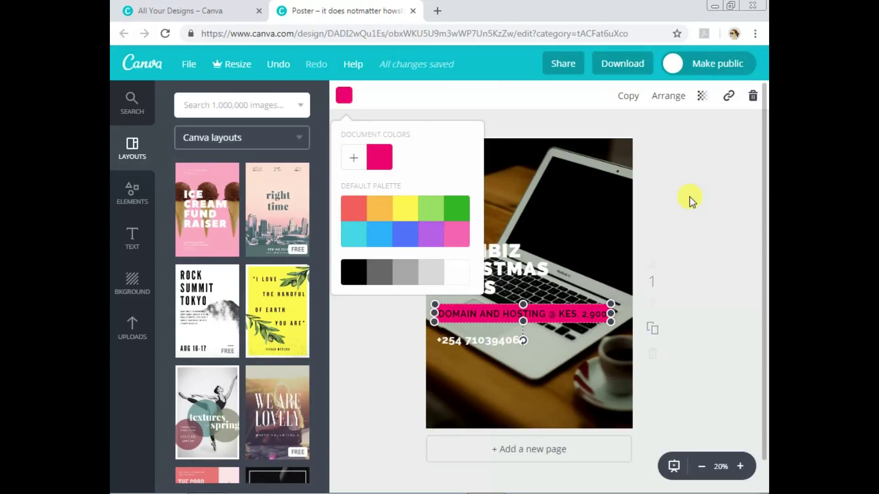
click(691, 202)
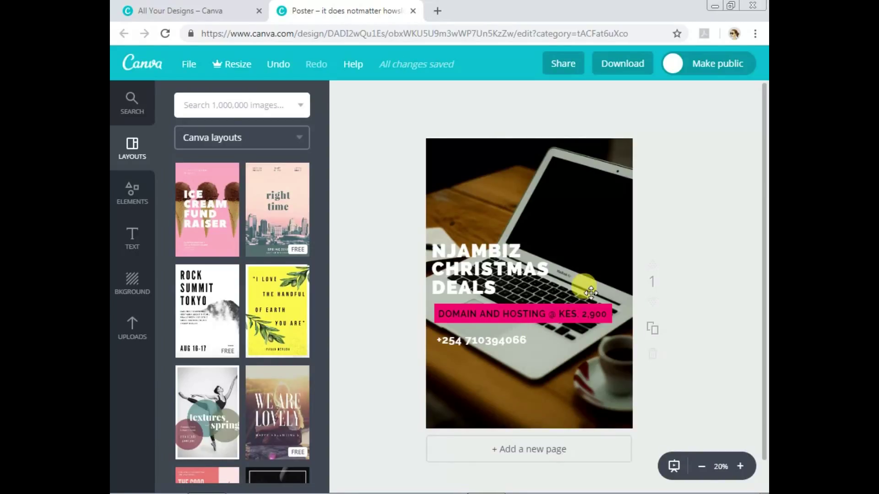
Open Uploads and scroll through the library to the NJAMBIZ Solutions logos
click(133, 331)
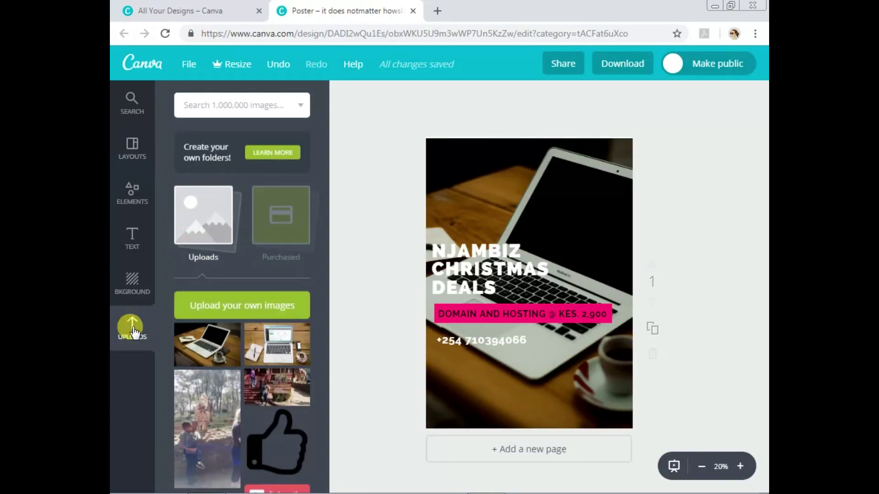
scroll(254, 355, down, 3)
scroll(258, 357, down, 5)
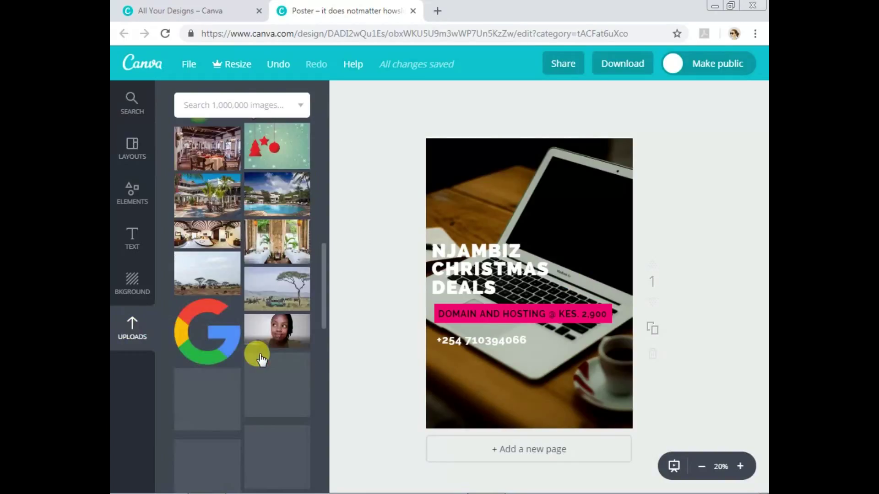
scroll(261, 359, down, 5)
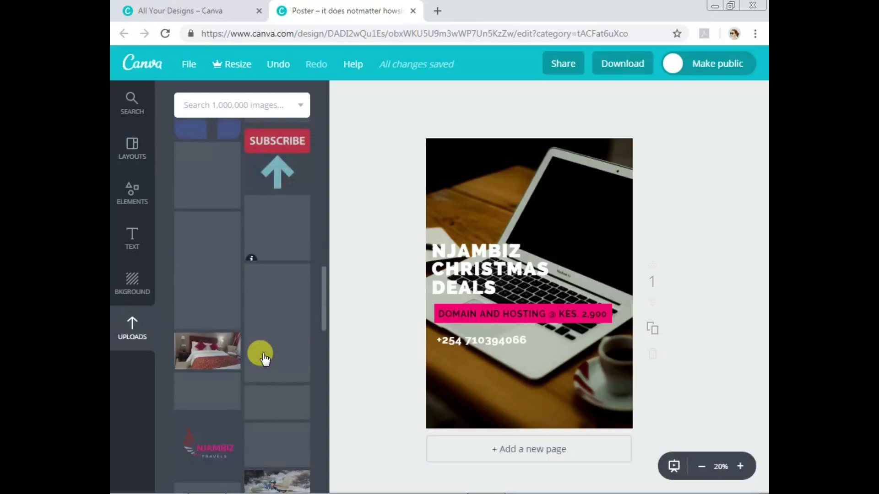
scroll(266, 358, down, 2)
scroll(268, 356, up, 5)
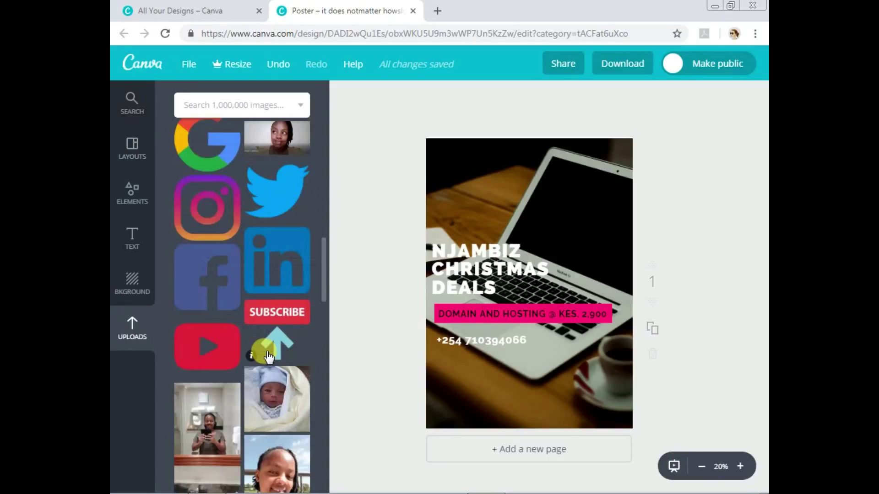
scroll(269, 357, down, 6)
scroll(271, 357, down, 5)
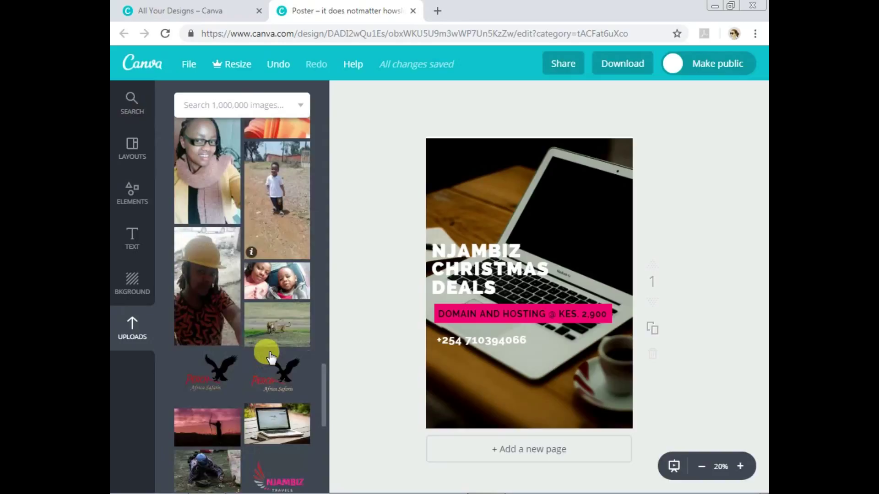
scroll(271, 357, down, 5)
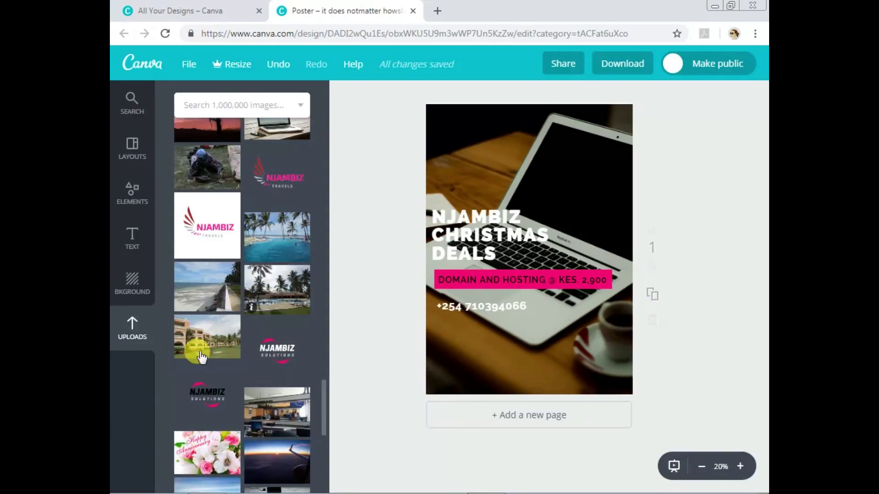
scroll(204, 348, down, 1)
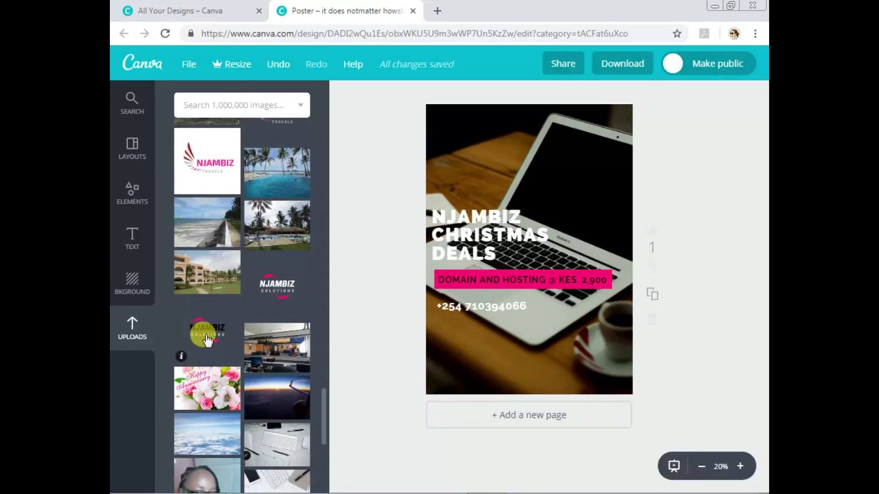
Drag the NJAMBIZ Solutions logo onto the poster, resize and reposition it, then delete it
drag(207, 340, 479, 156)
drag(479, 155, 479, 155)
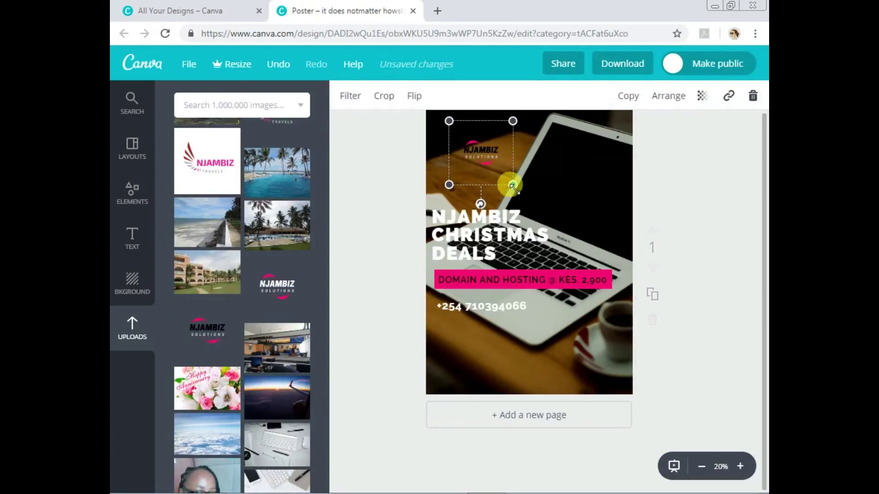
drag(513, 186, 548, 218)
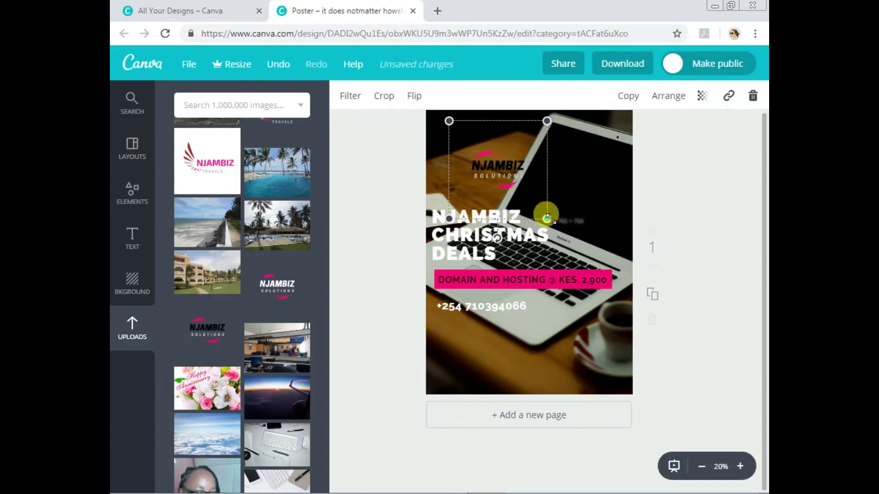
drag(487, 171, 445, 137)
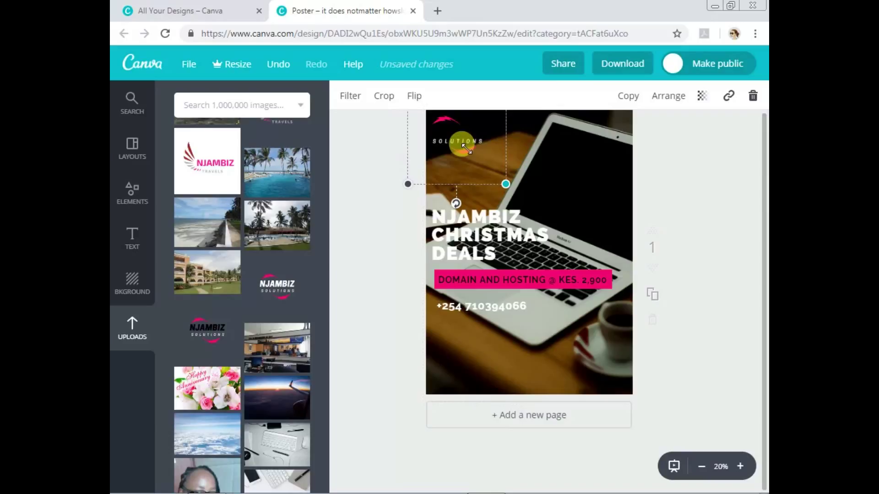
drag(460, 143, 456, 347)
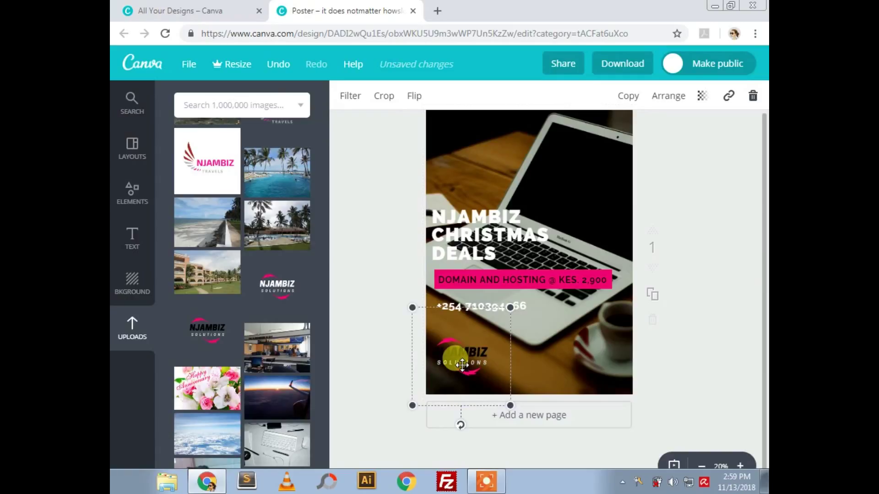
key(Delete)
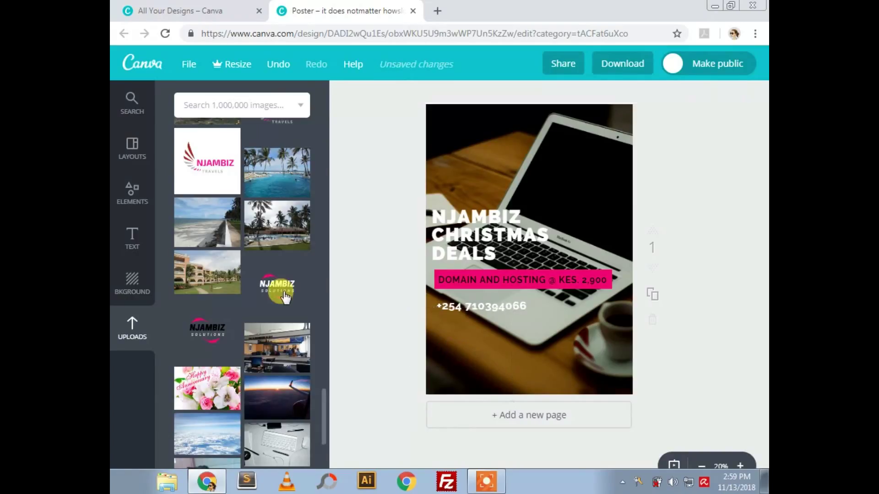
Add the logo again, enlarge it, and nudge it into the bottom-left corner below the phone number
drag(285, 297, 462, 357)
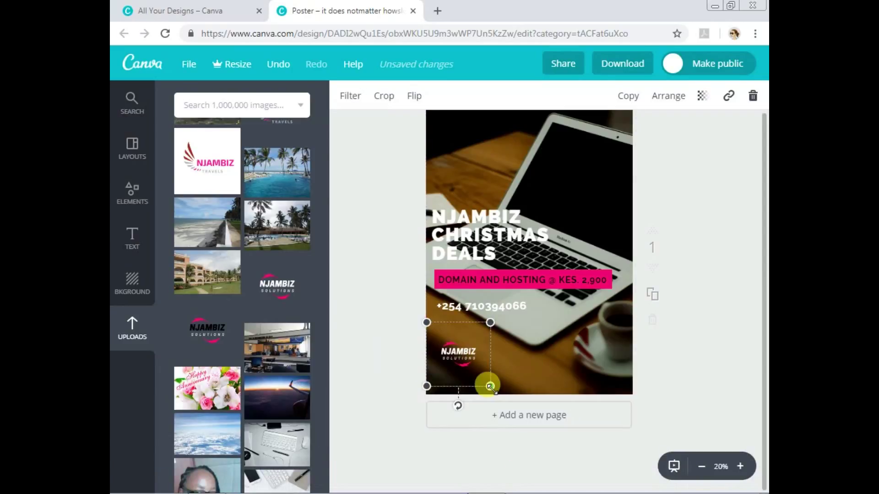
drag(490, 386, 459, 381)
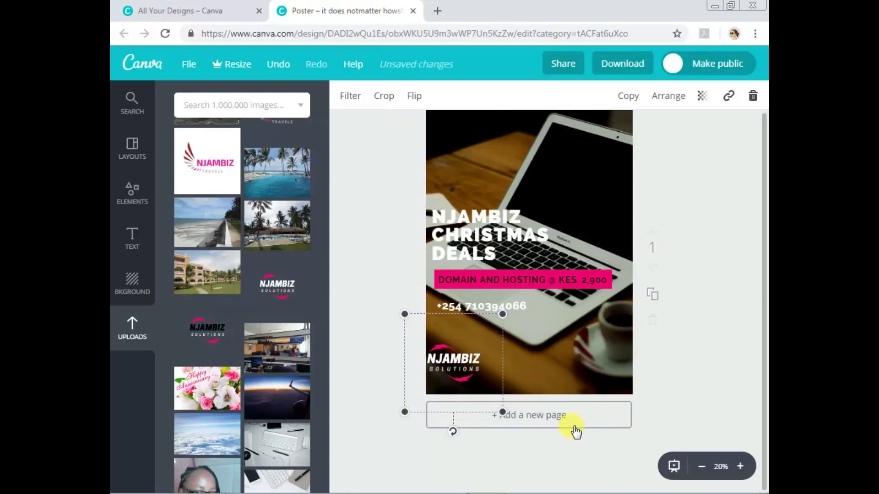
key(shift+Right)
key(shift+Right)
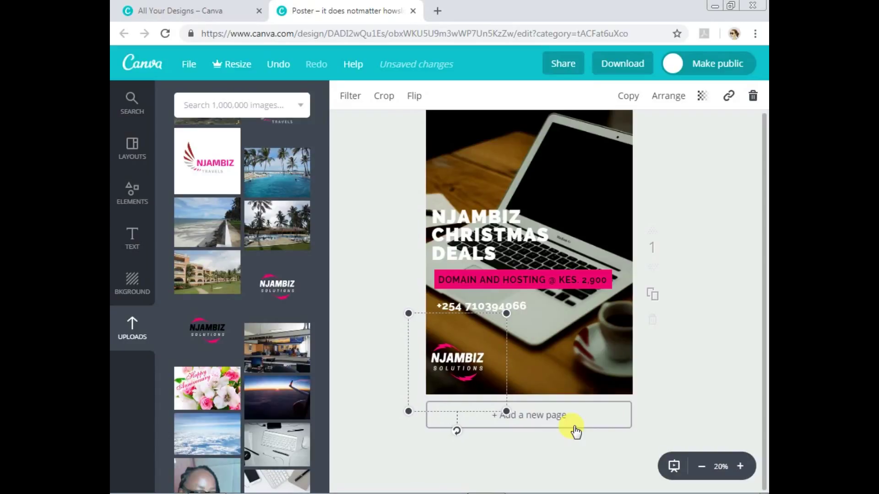
key(shift+Right)
key(shift+Right)
key(shift+Down)
key(shift+Down)
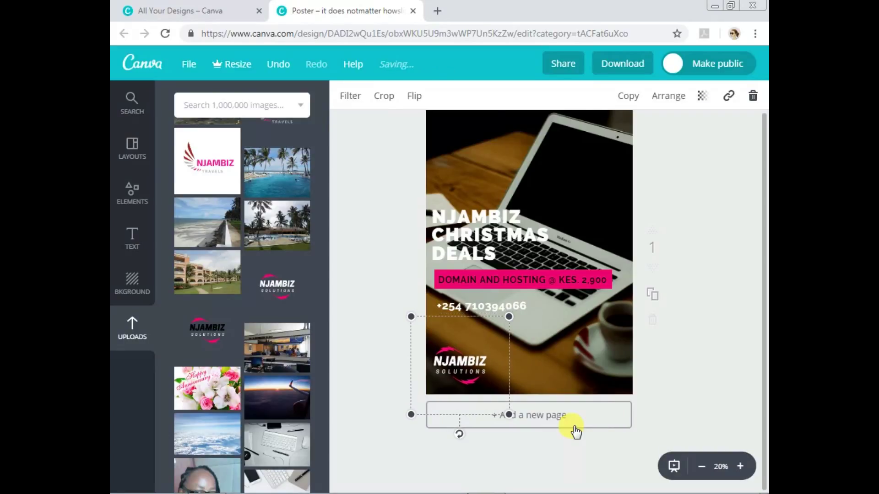
key(shift+Down)
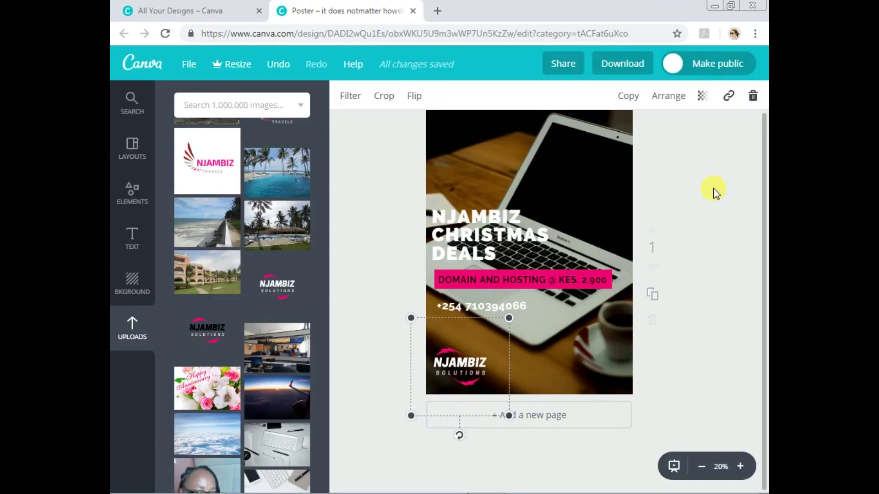
click(712, 287)
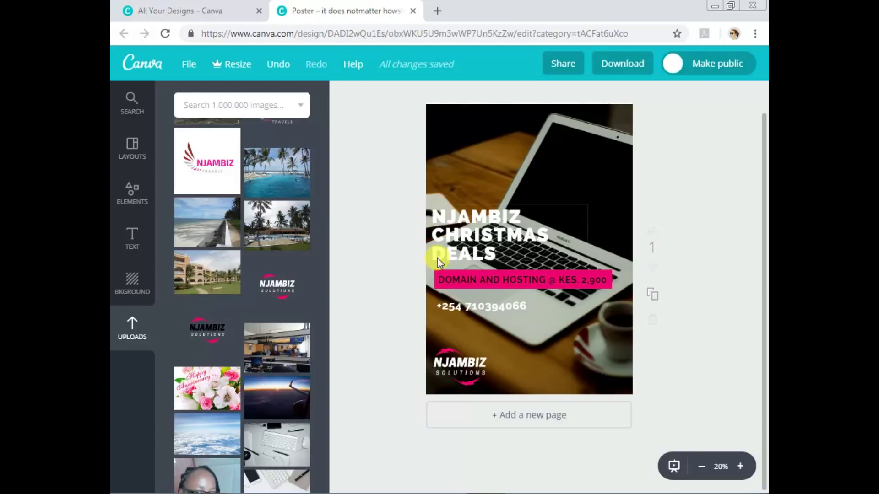
Raise the NJAMBIZ CHRISTMAS DEALS heading and select the price text together with its pink banner
drag(438, 257, 475, 173)
click(584, 276)
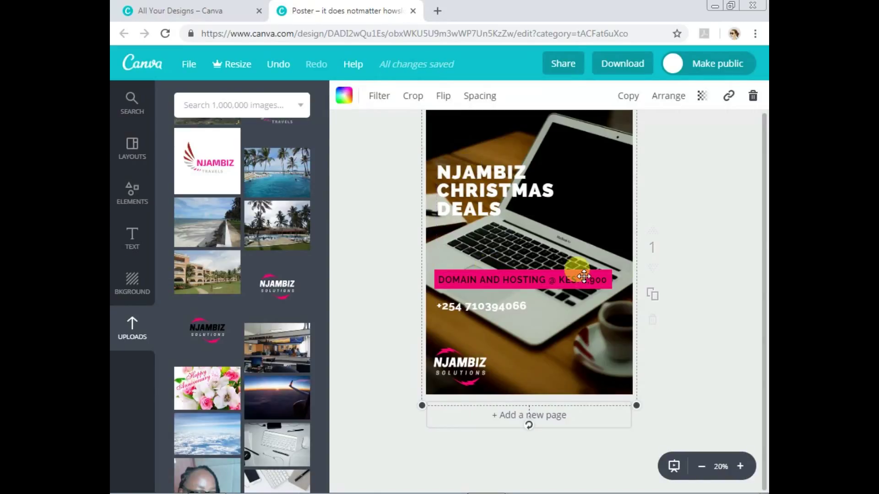
key(Escape)
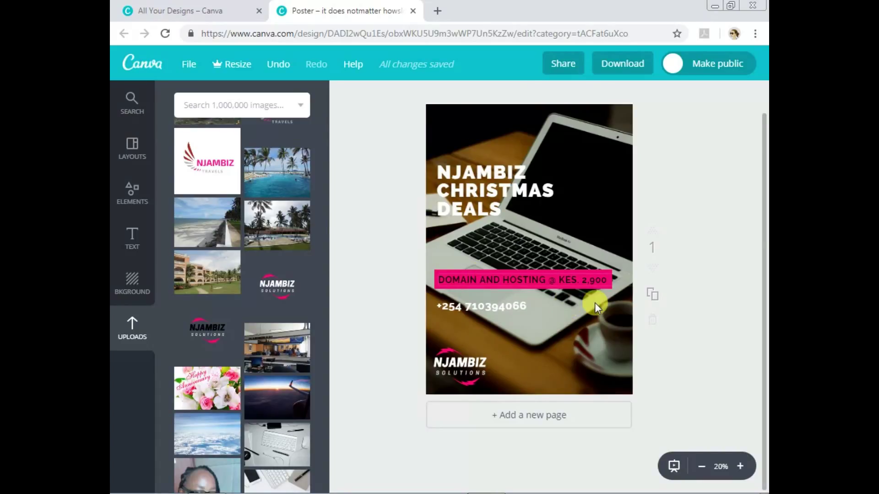
click(435, 270)
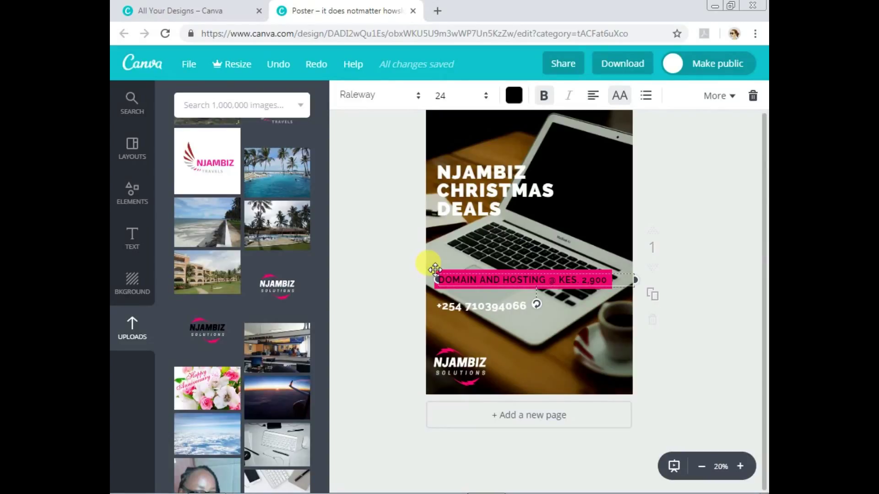
click(700, 212)
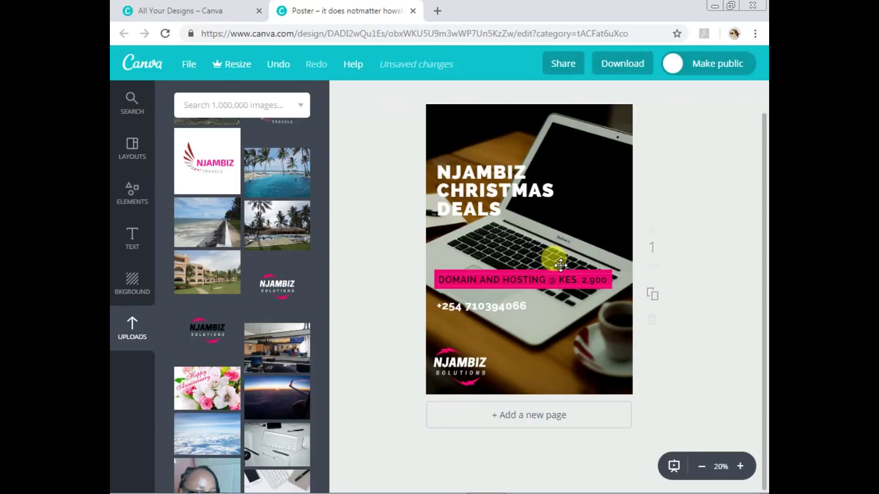
click(561, 270)
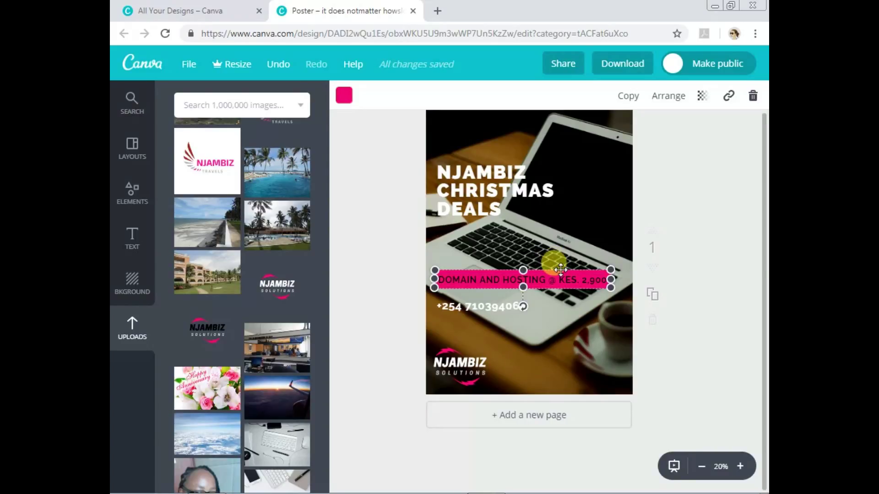
click(552, 283)
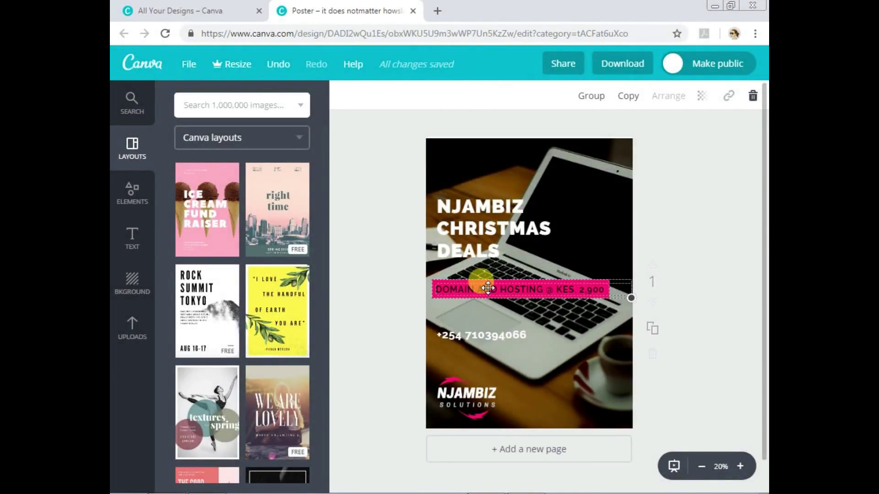
Group the price text with its pink banner, undoing an unwanted banner move
click(590, 98)
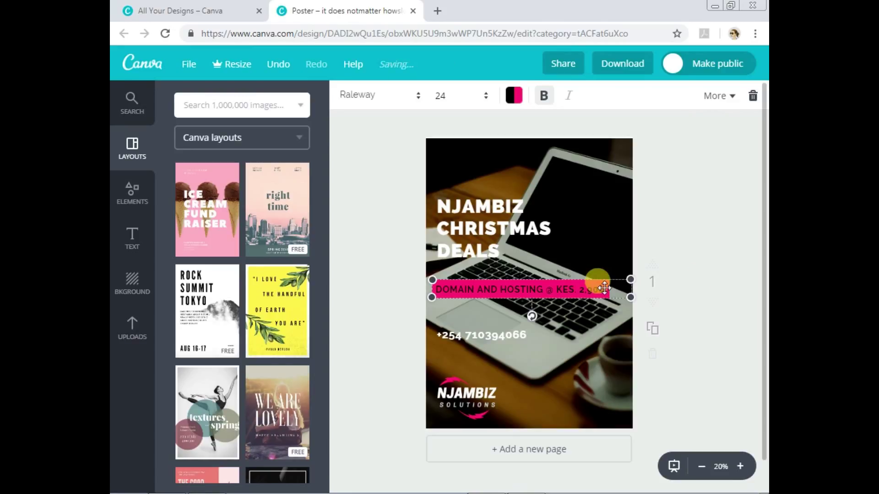
drag(604, 287, 609, 289)
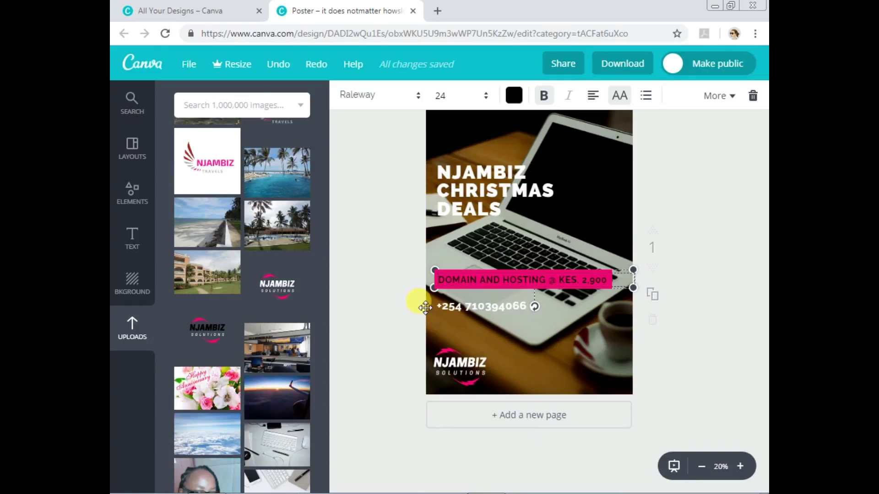
drag(446, 260, 447, 274)
key(ctrl+z)
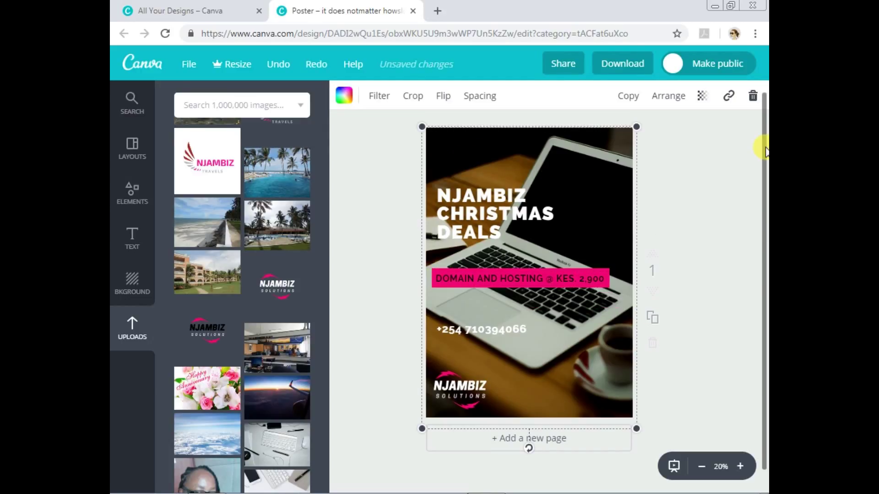
Enlarge the NJAMBIZ Solutions logo, align it to the left margin, and raise the phone number slightly
click(359, 378)
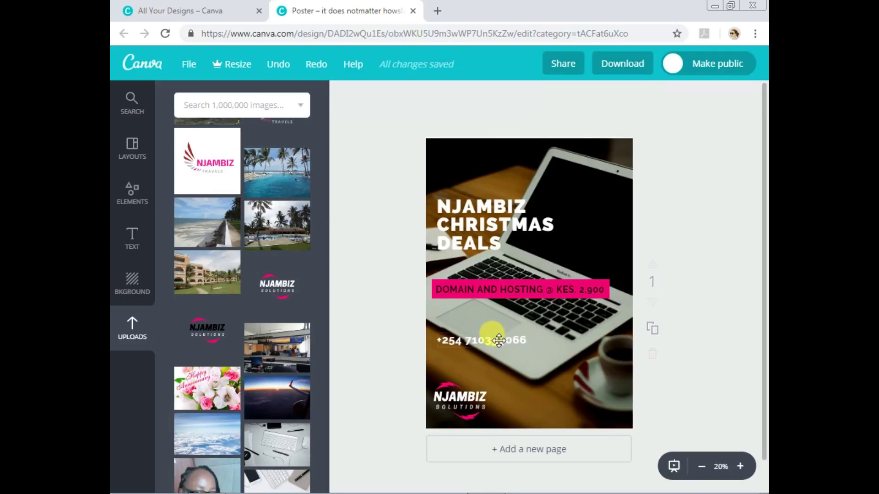
drag(390, 439, 489, 397)
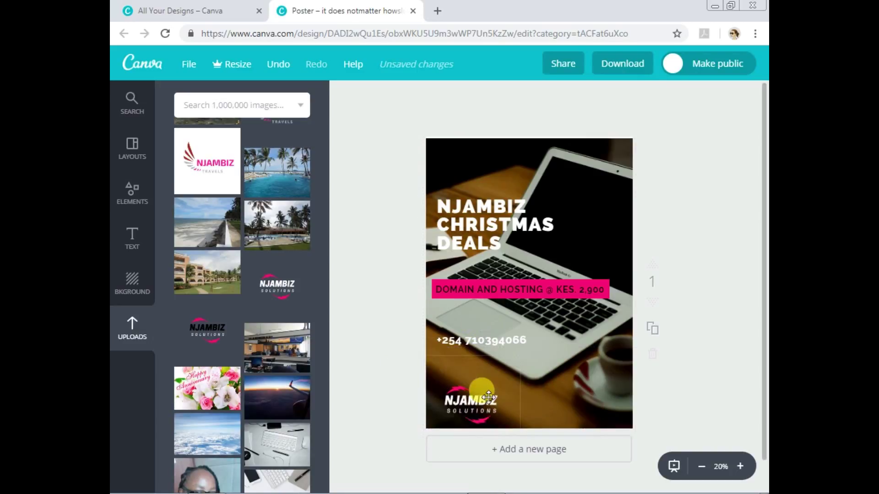
click(488, 397)
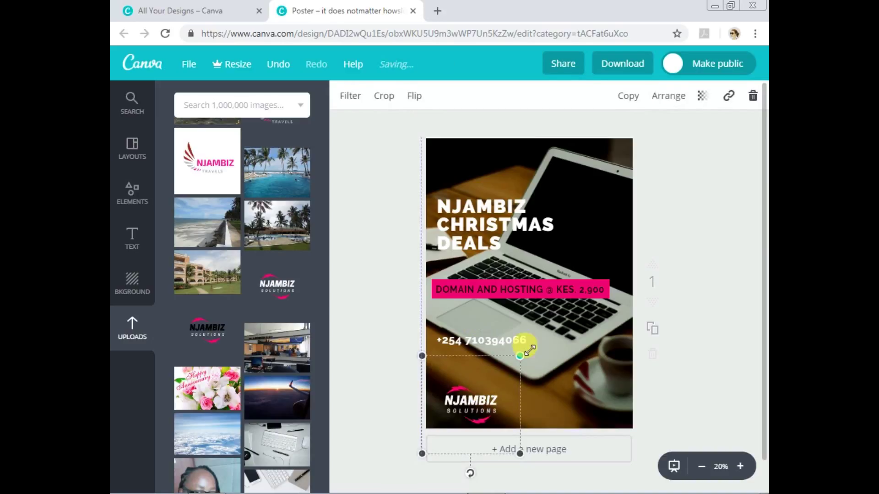
drag(530, 350, 541, 338)
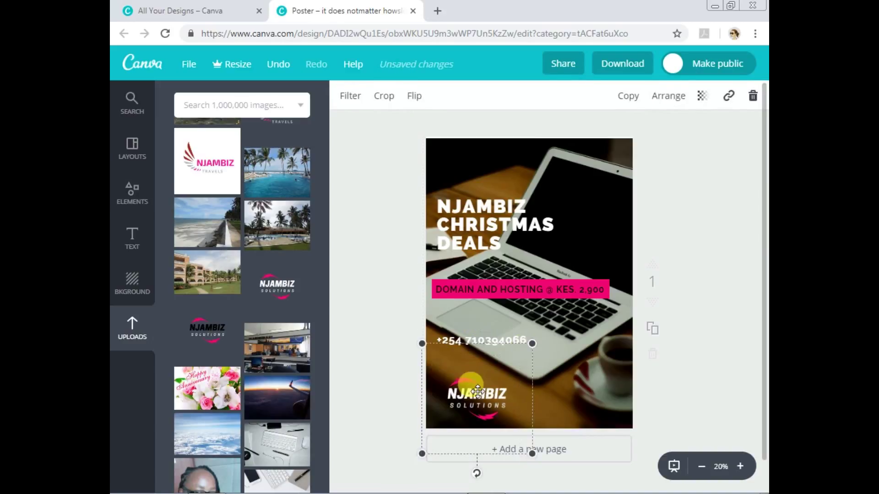
drag(477, 391, 467, 389)
mouse_move(595, 490)
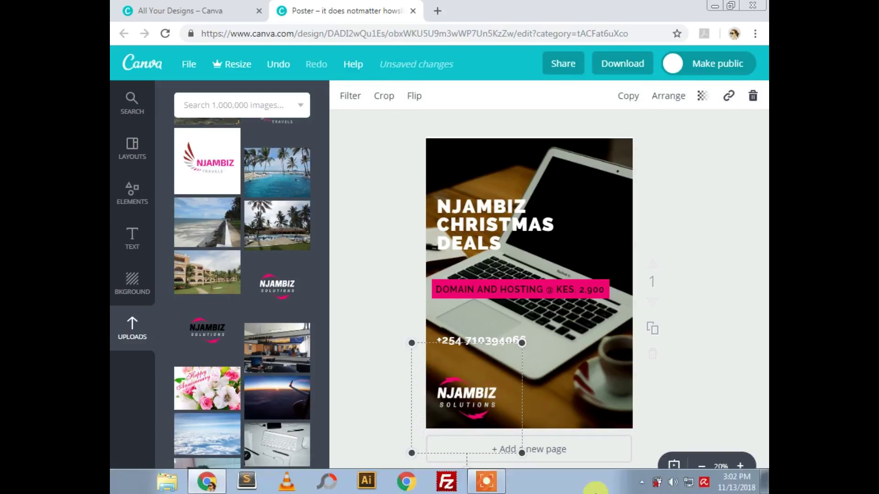
click(606, 295)
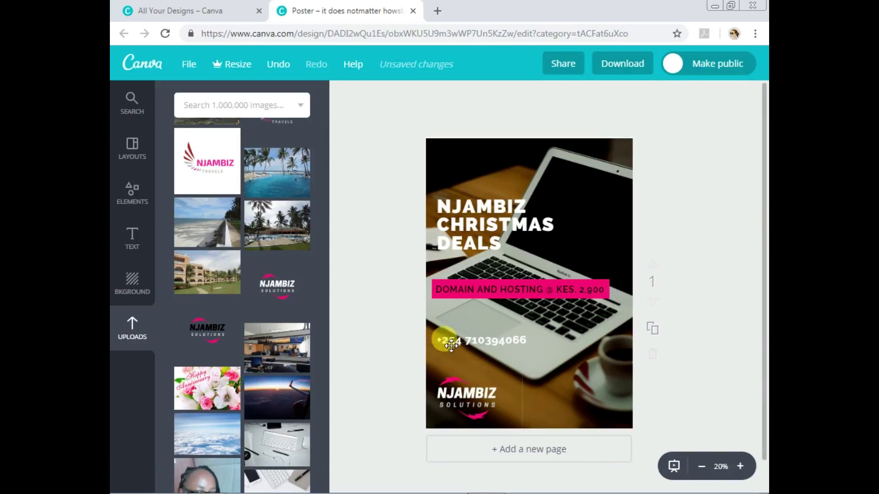
drag(451, 346, 451, 341)
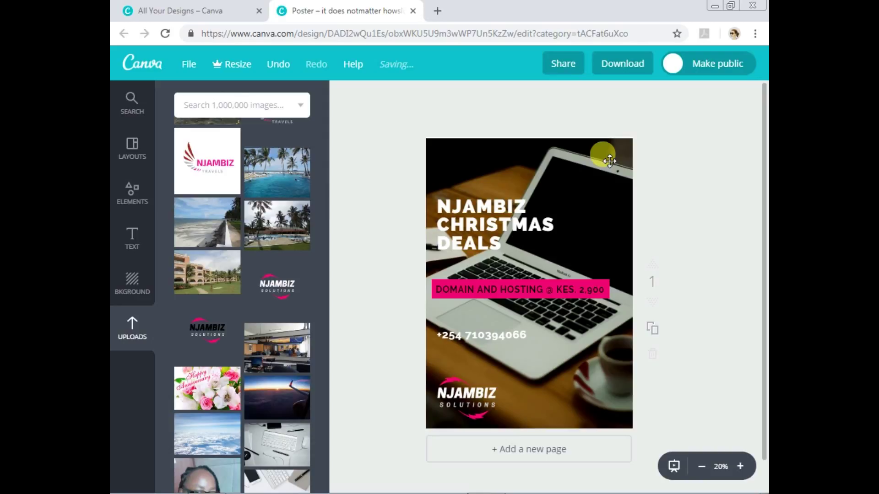
Set the heading's letter spacing to 50 and line height to 1.21, anchored to the top
click(524, 215)
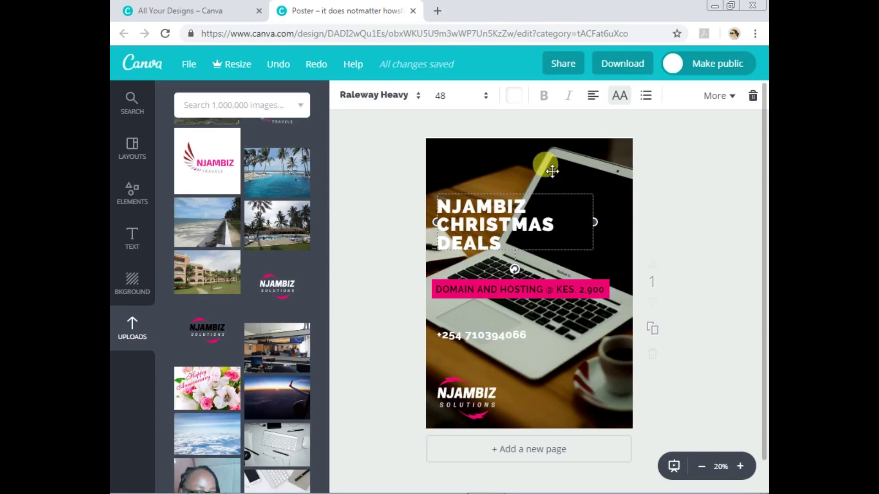
click(731, 97)
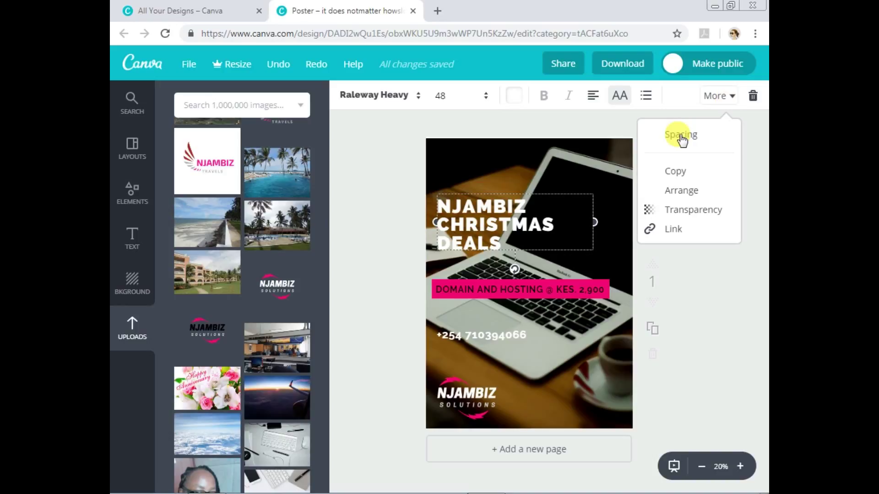
click(682, 137)
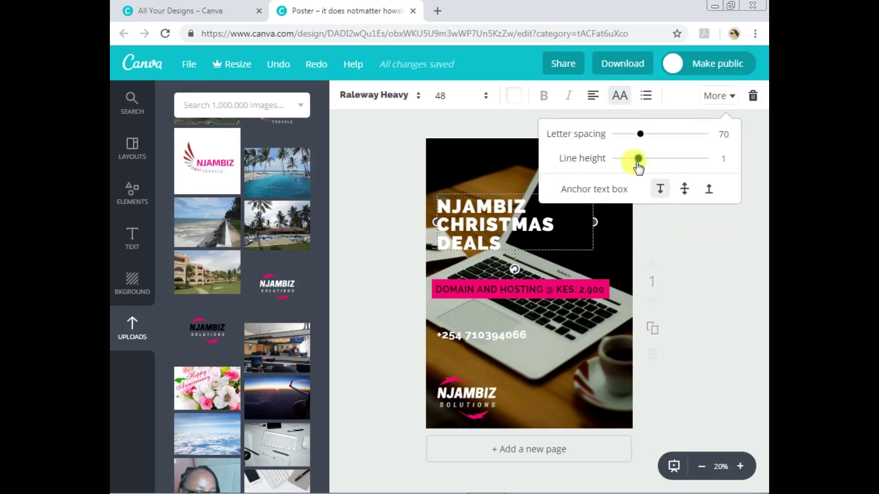
drag(637, 164, 650, 165)
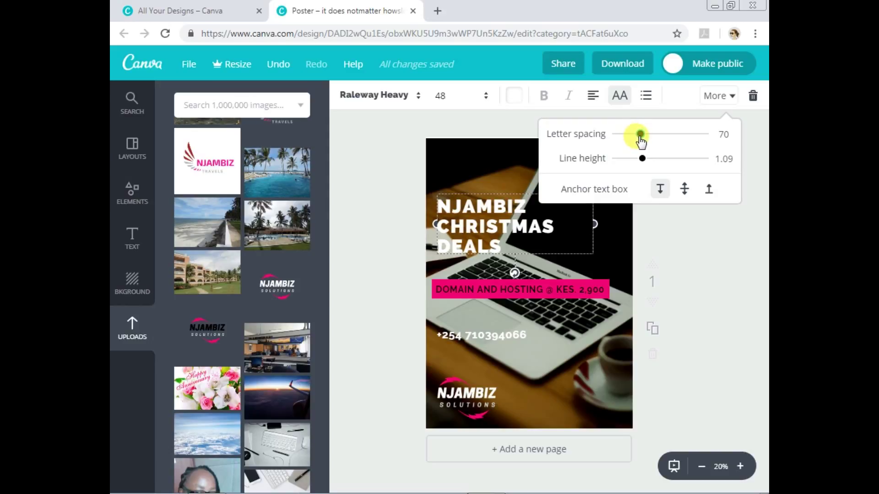
drag(638, 138, 634, 138)
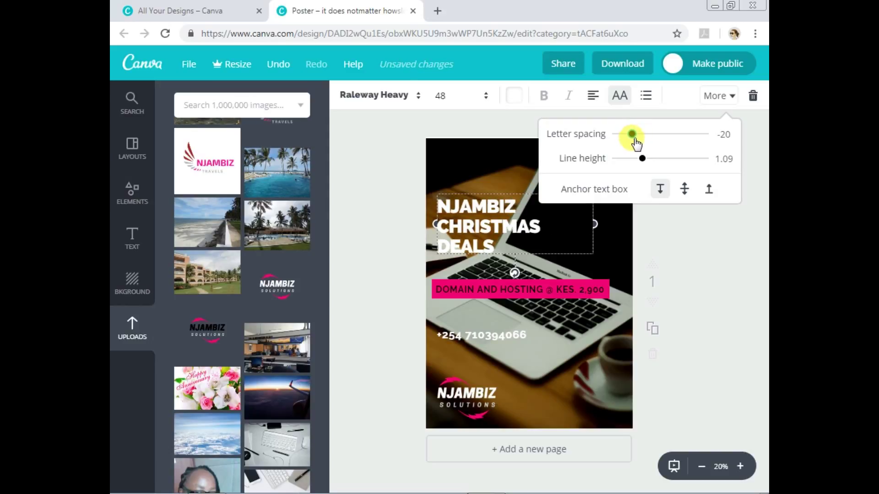
drag(632, 134, 641, 134)
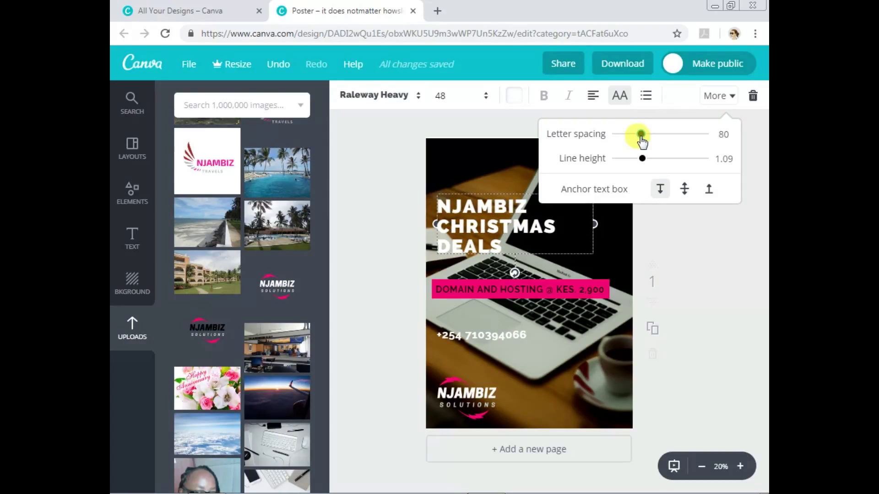
drag(641, 134, 650, 167)
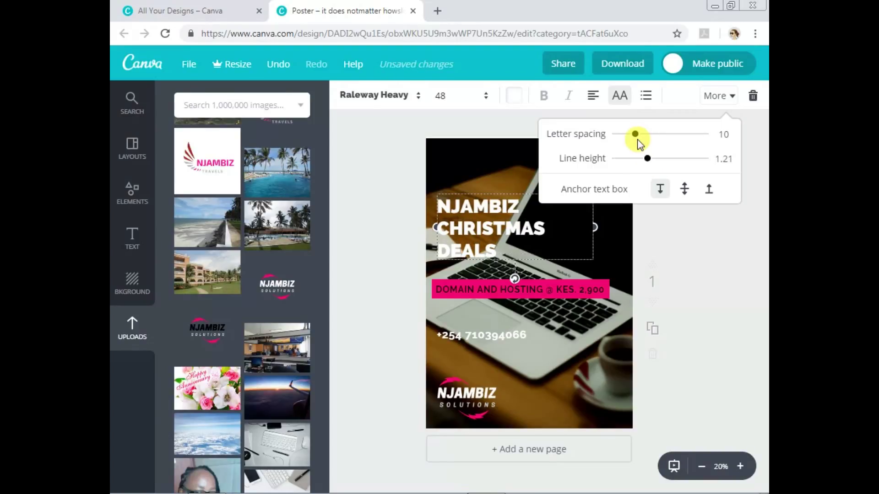
drag(638, 137, 641, 139)
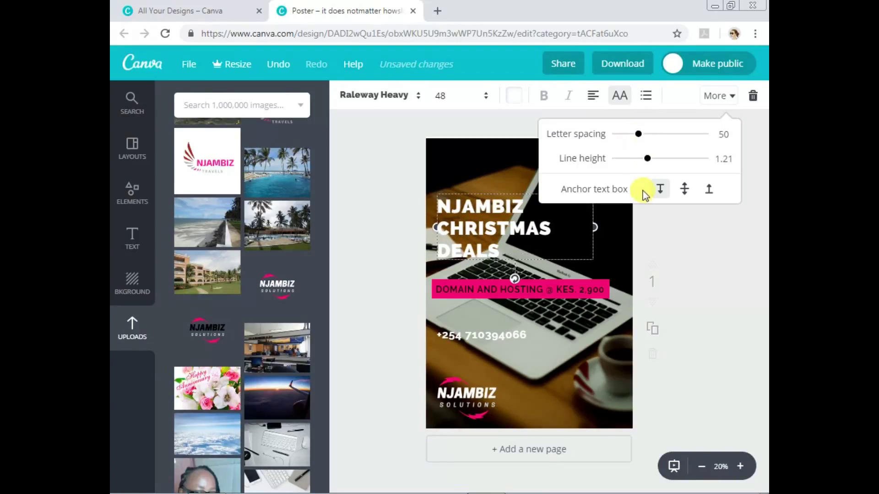
click(667, 196)
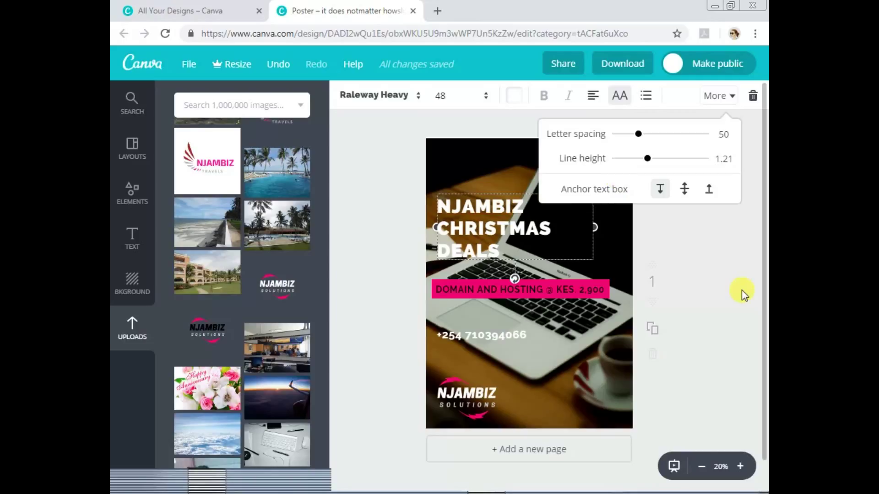
click(683, 76)
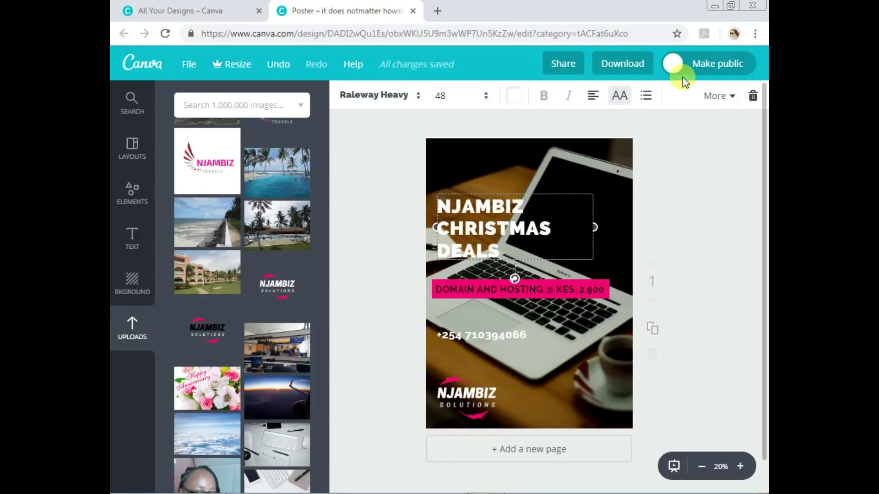
click(718, 96)
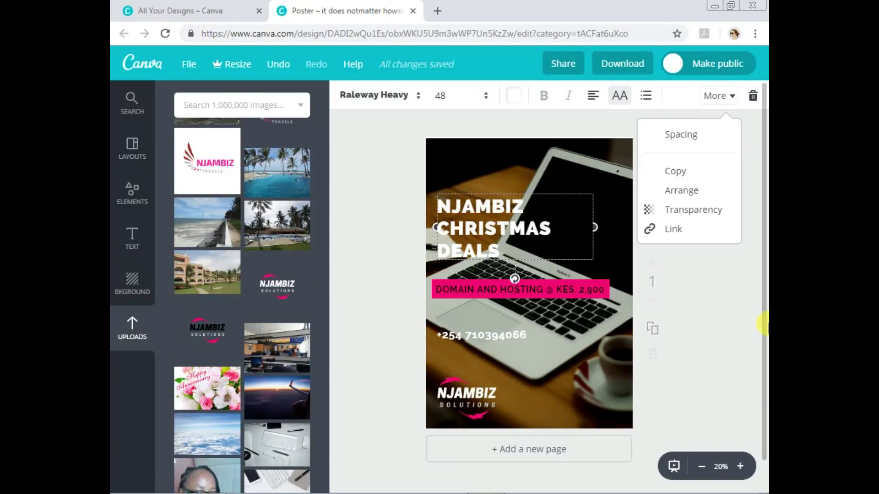
click(721, 288)
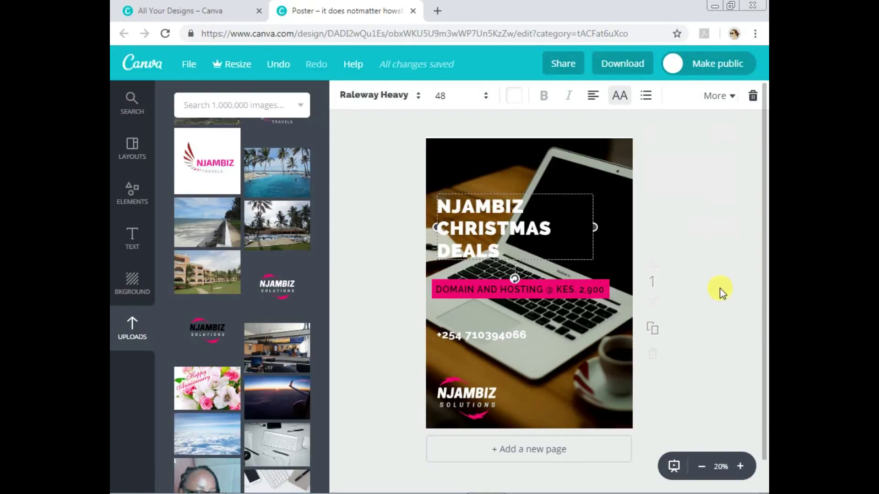
click(715, 276)
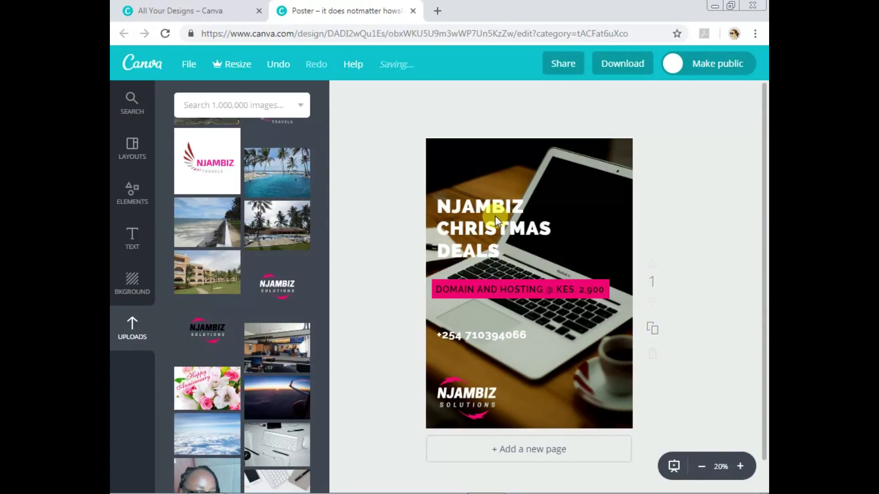
click(470, 147)
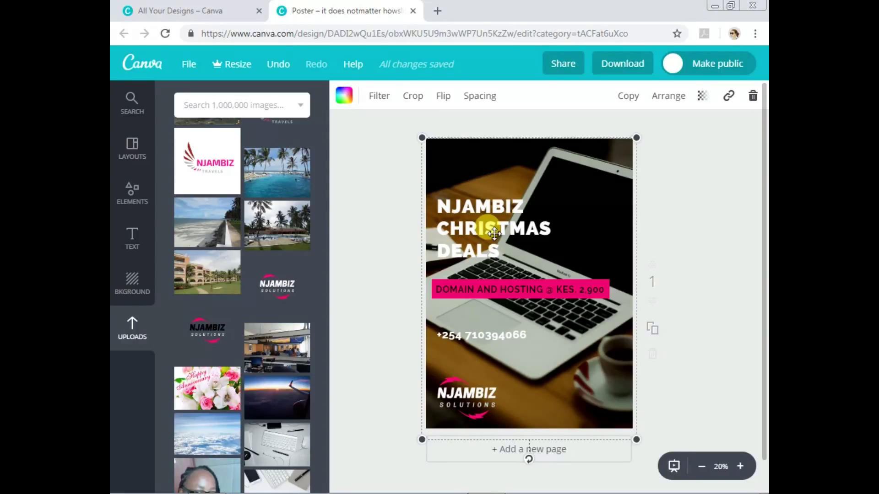
Lower the laptop photo's brightness to -34 in the Filter's advanced adjustments
click(383, 97)
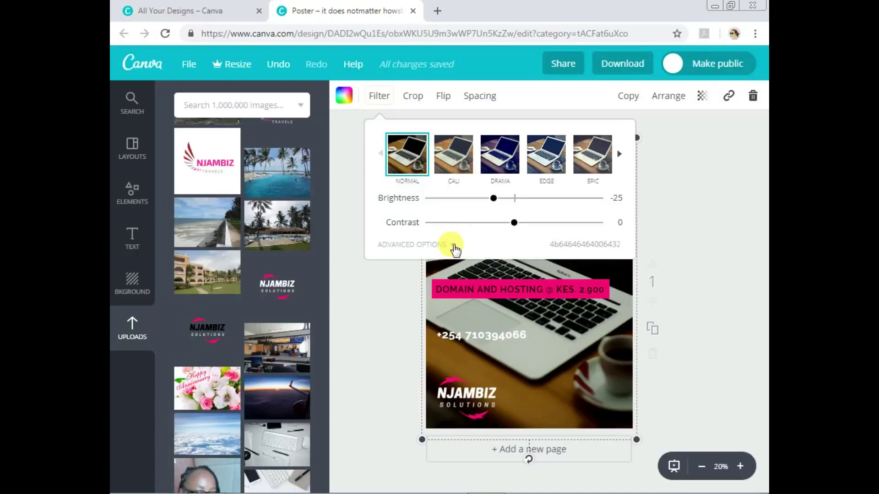
click(453, 246)
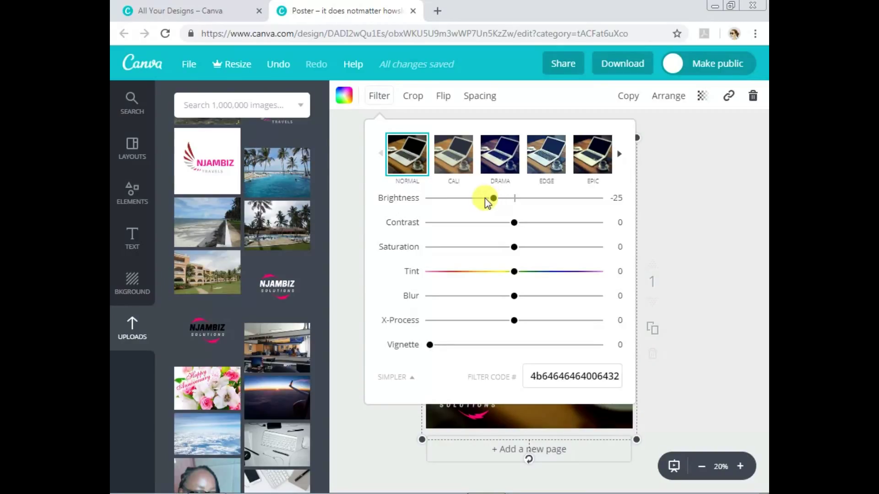
click(486, 198)
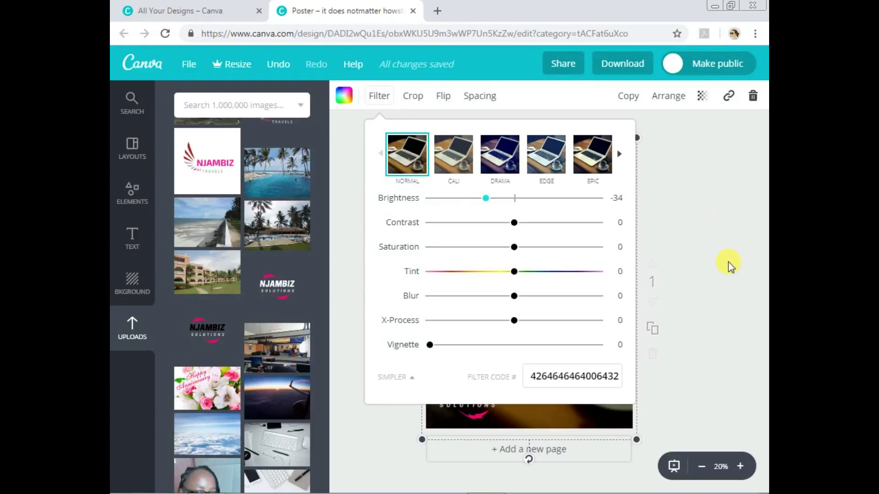
key(Escape)
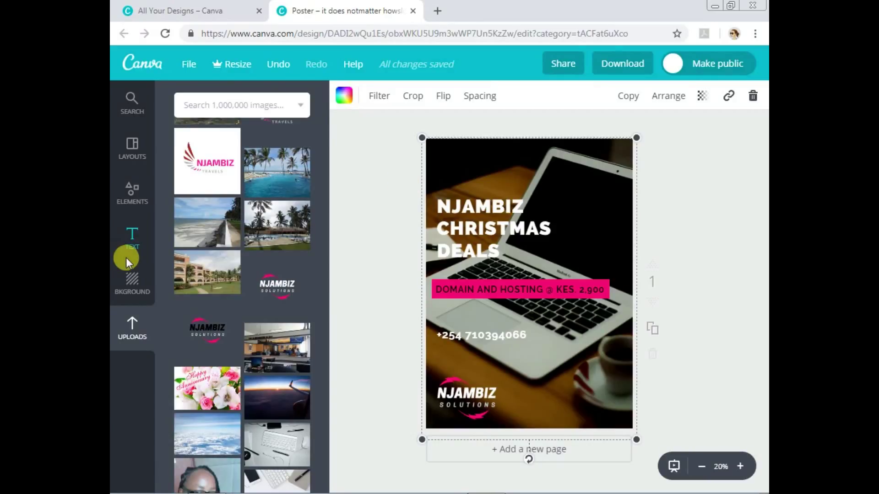
Scroll through the Text panel's library of free text templates
click(132, 241)
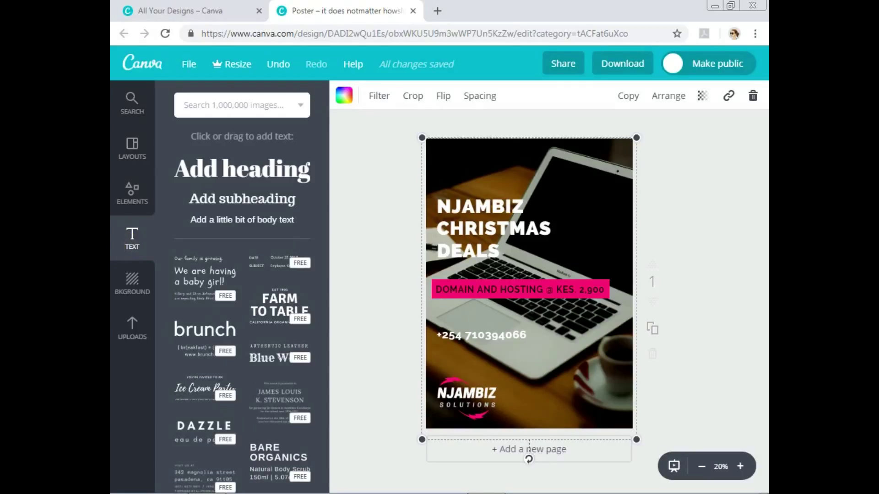
scroll(265, 389, down, 1)
scroll(265, 389, down, 5)
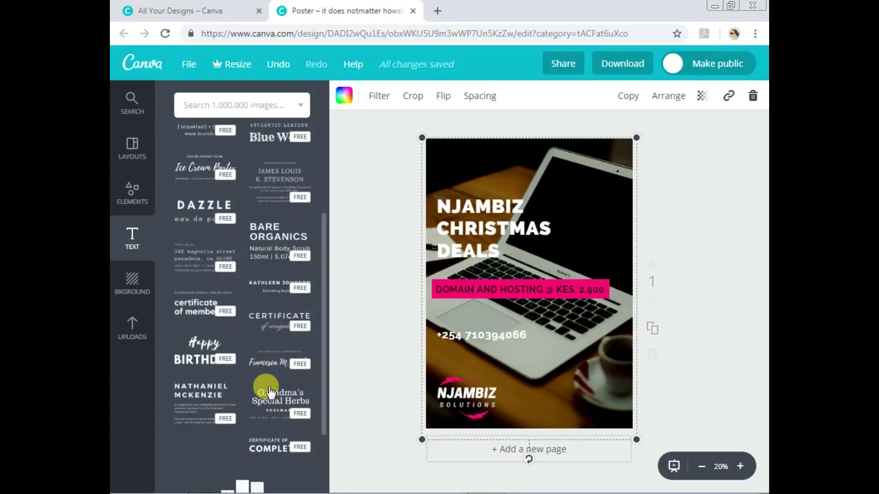
scroll(269, 392, down, 4)
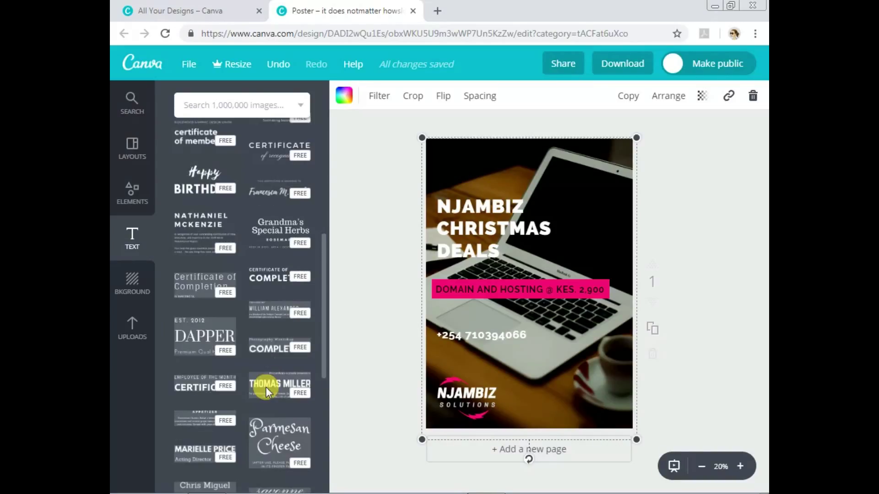
scroll(266, 387, down, 5)
scroll(306, 348, down, 5)
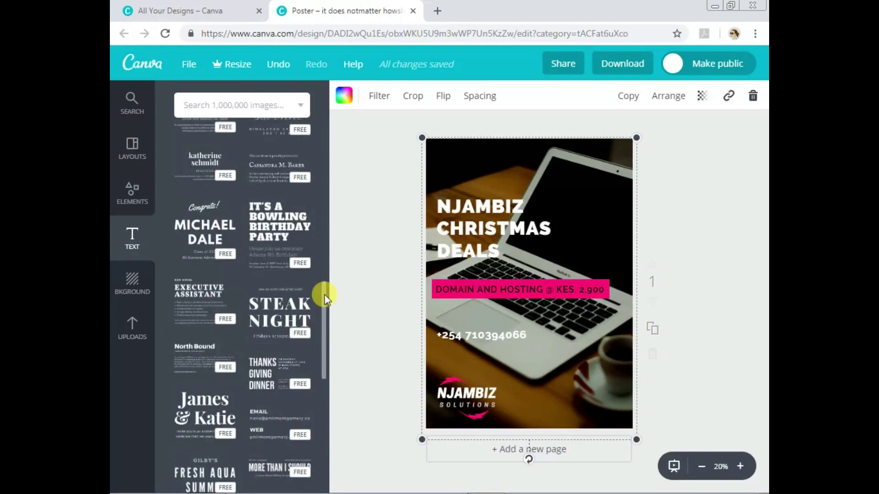
drag(325, 296, 321, 417)
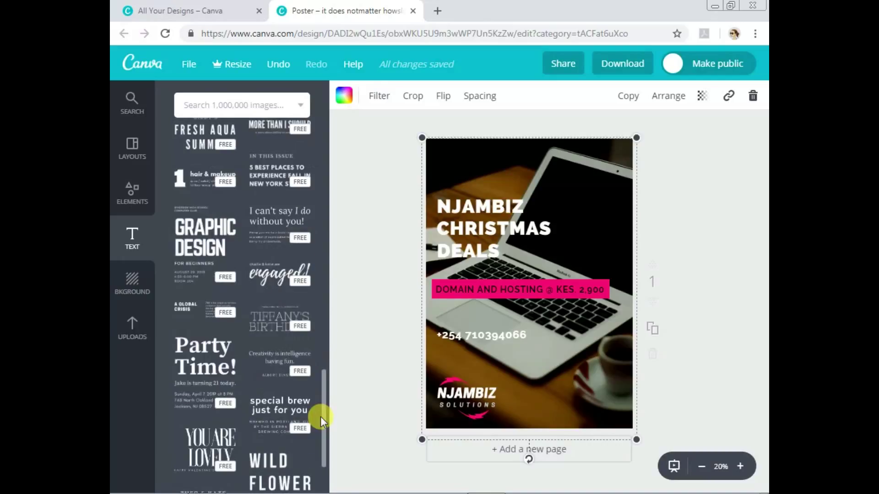
scroll(201, 335, down, 3)
scroll(218, 303, down, 3)
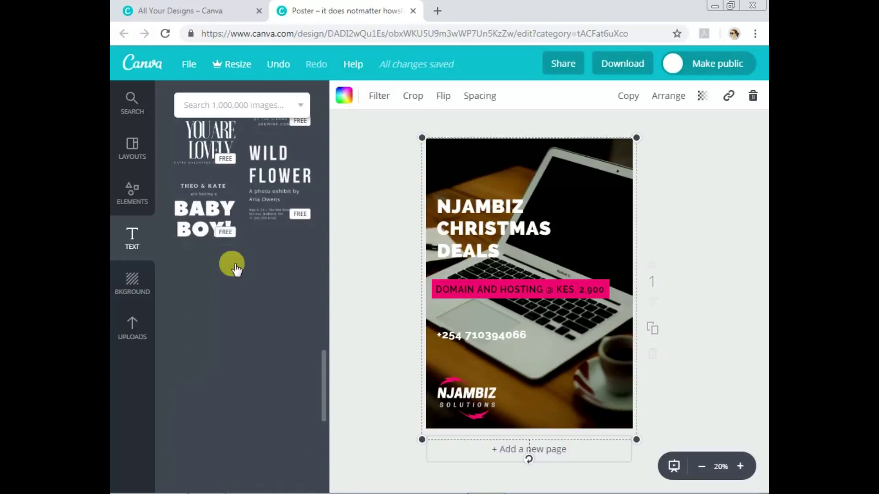
scroll(247, 270, down, 3)
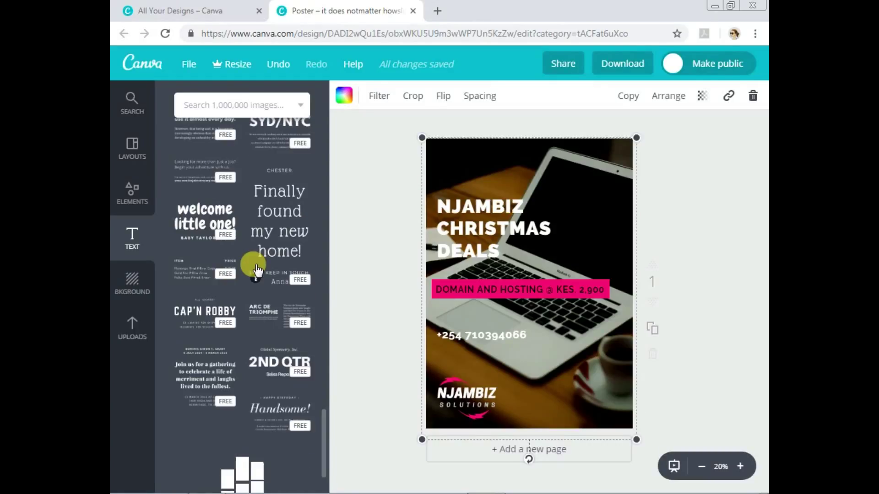
scroll(256, 270, down, 3)
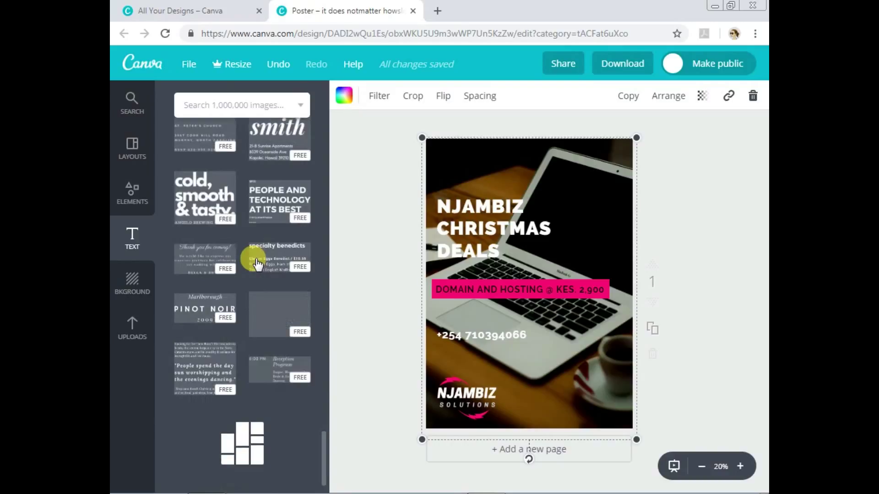
scroll(259, 263, down, 3)
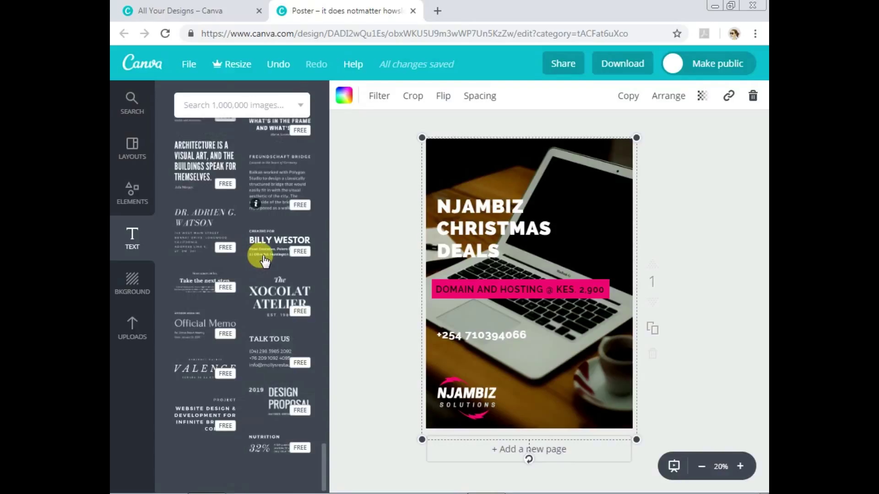
scroll(264, 260, down, 5)
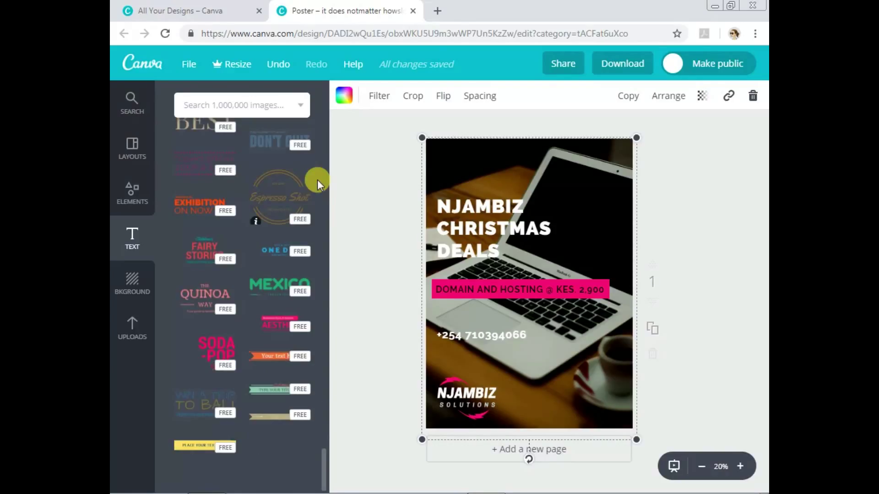
scroll(323, 334, down, 1)
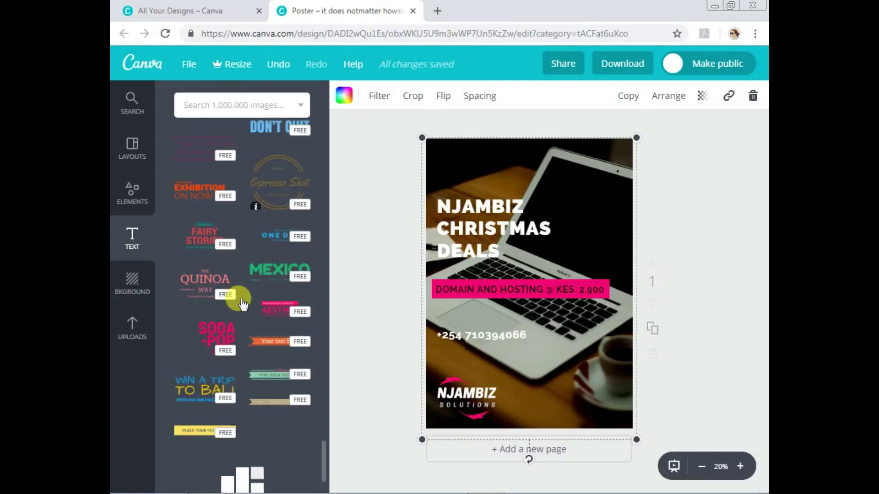
scroll(241, 303, down, 5)
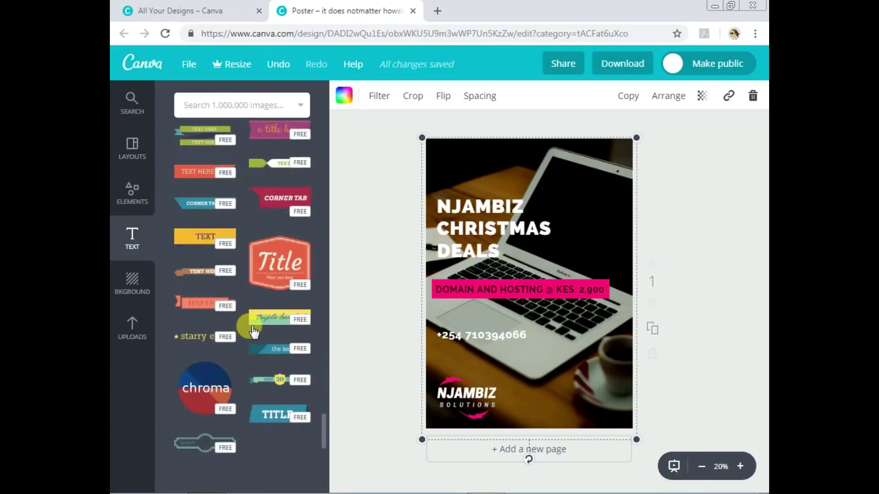
scroll(254, 333, down, 5)
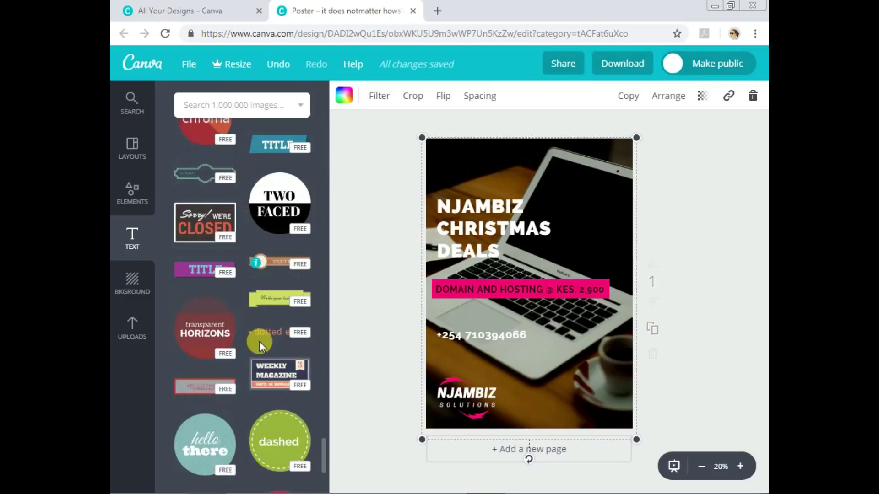
scroll(260, 342, down, 4)
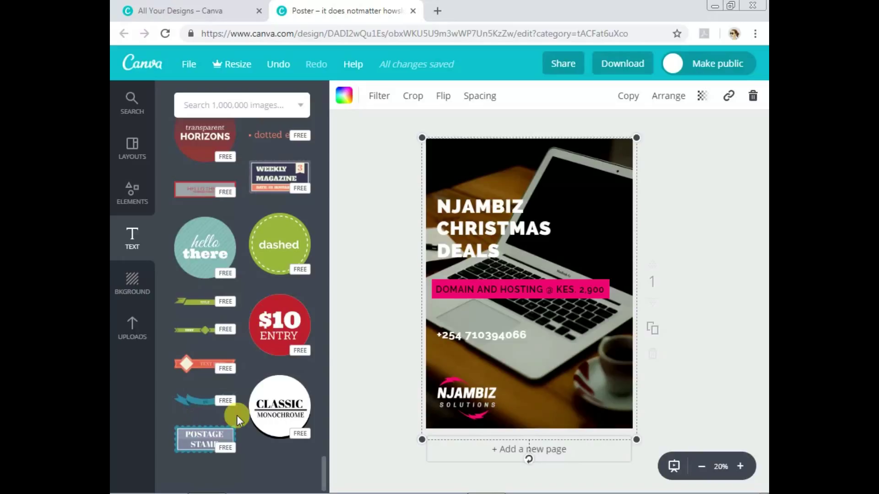
scroll(272, 403, down, 5)
scroll(273, 402, down, 5)
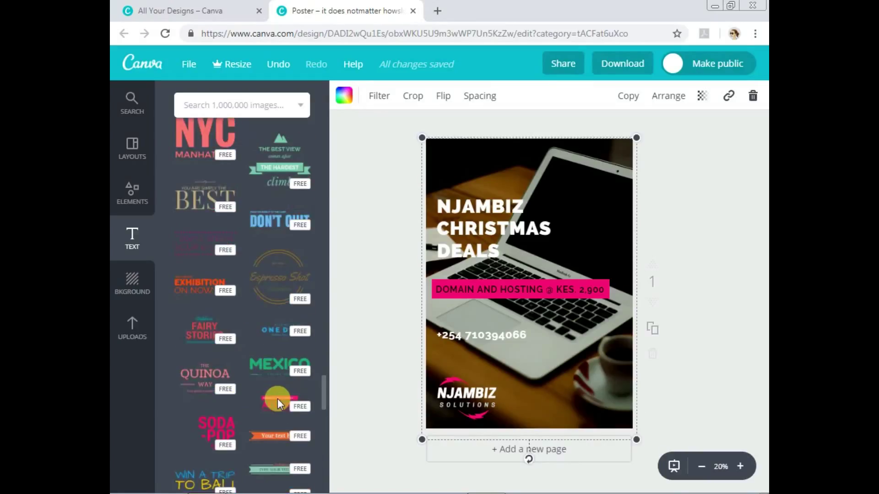
scroll(278, 399, down, 5)
scroll(280, 401, down, 5)
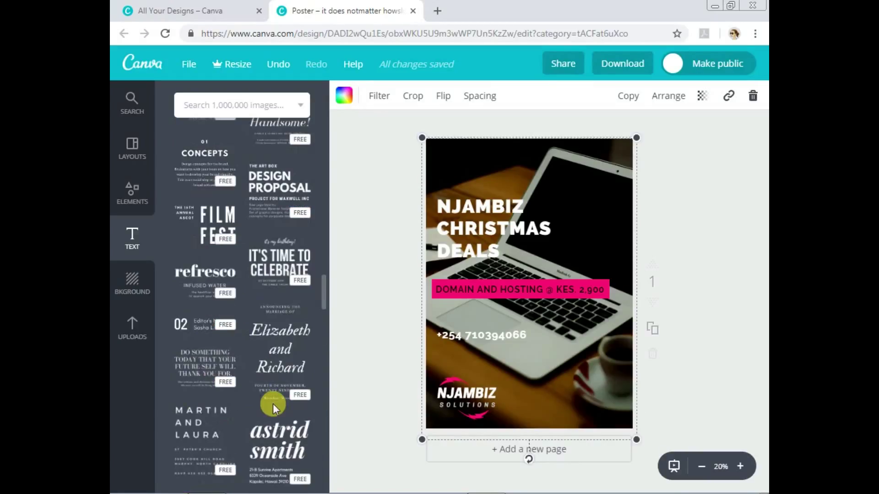
Browse the Shapes collection within the Elements panel
click(135, 194)
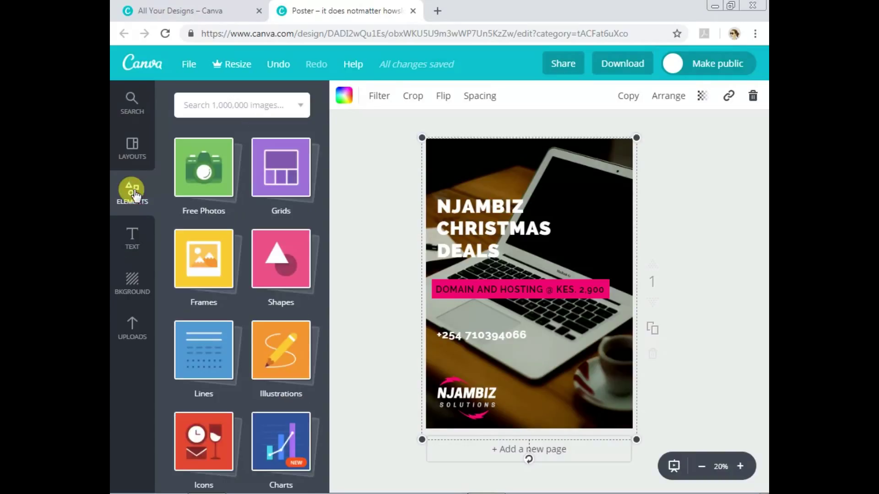
click(283, 276)
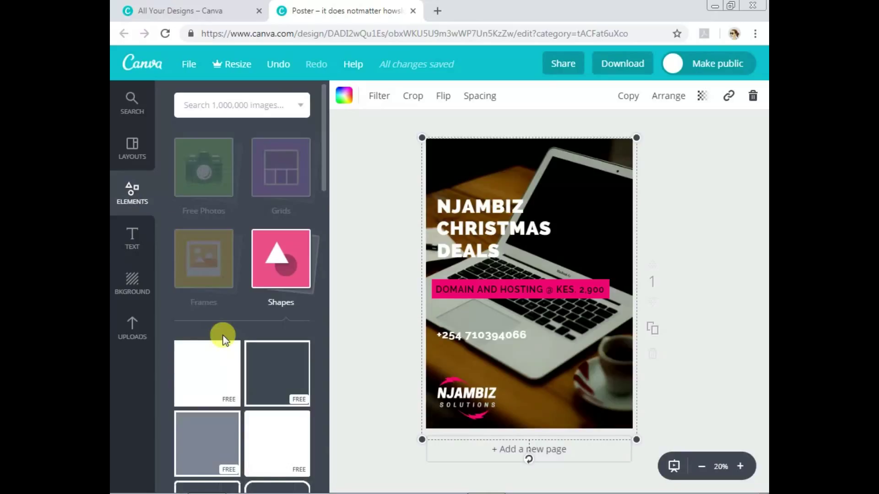
scroll(266, 418, down, 1)
scroll(267, 417, down, 5)
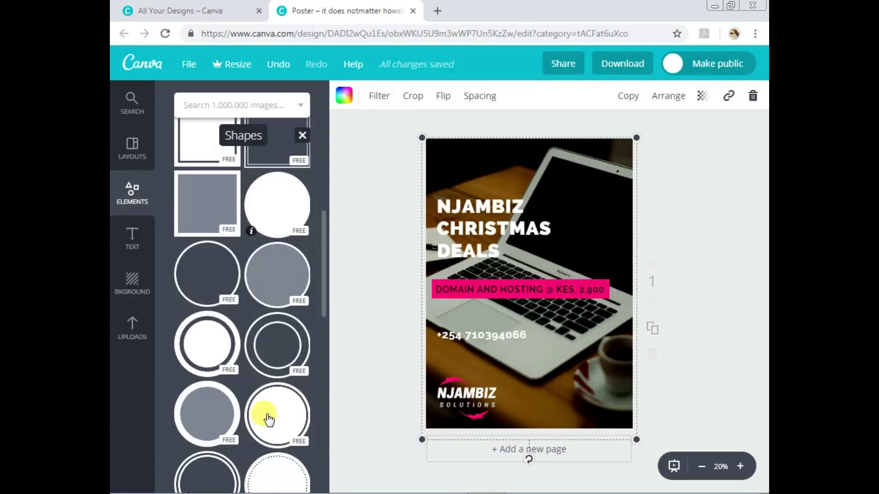
scroll(269, 418, down, 6)
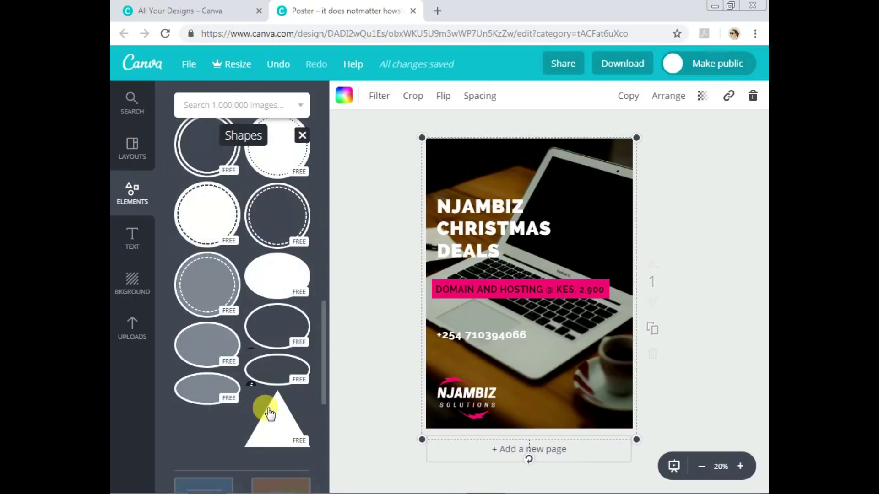
scroll(270, 413, down, 5)
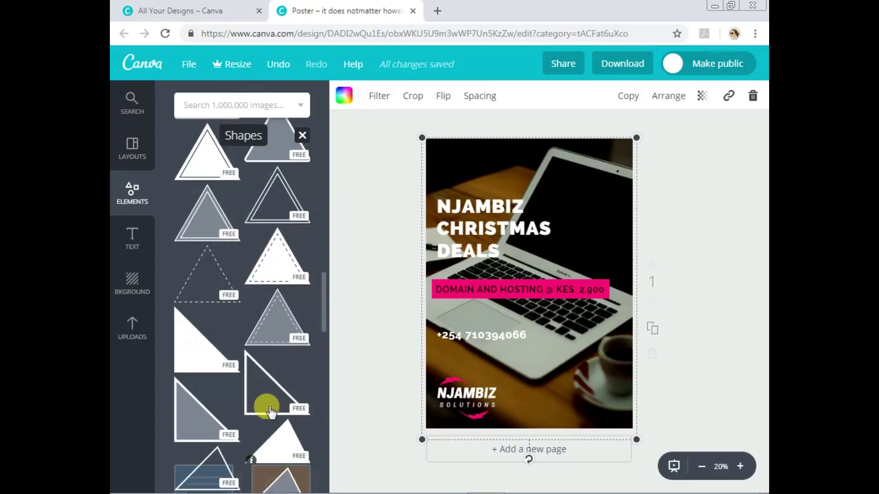
scroll(270, 411, up, 15)
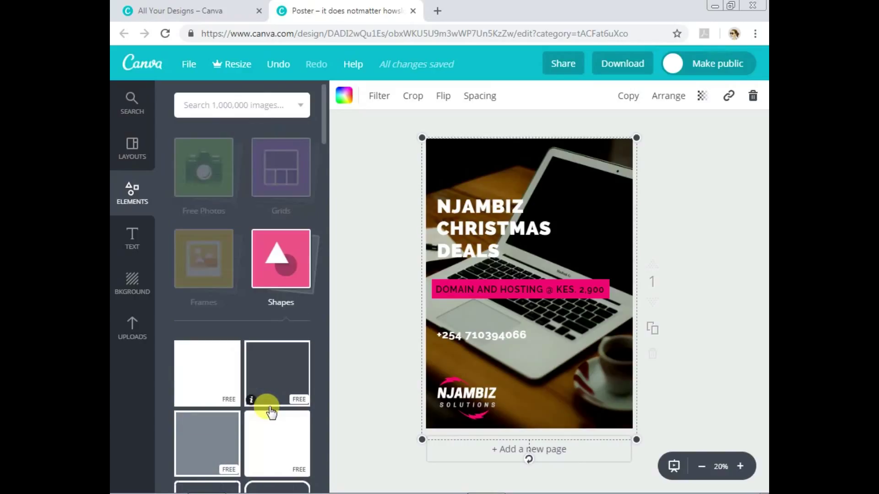
Close Shapes, look through the Frames collection, then bring up the Layouts gallery
click(199, 261)
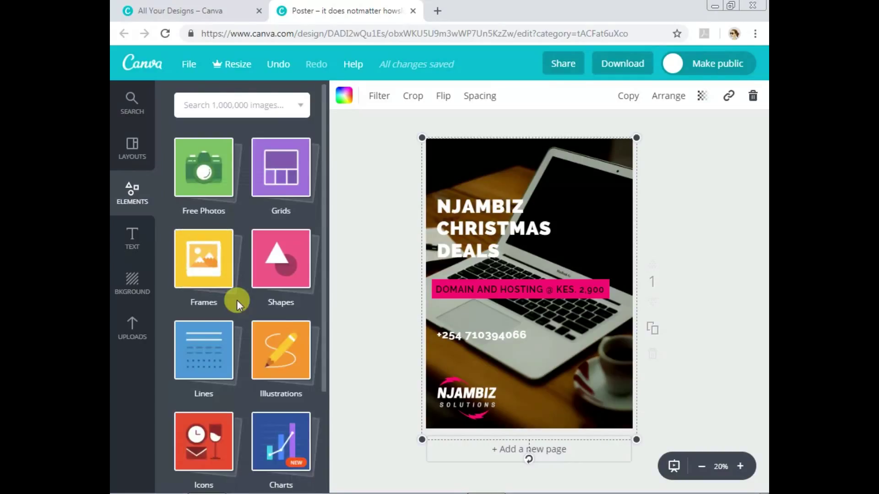
click(221, 244)
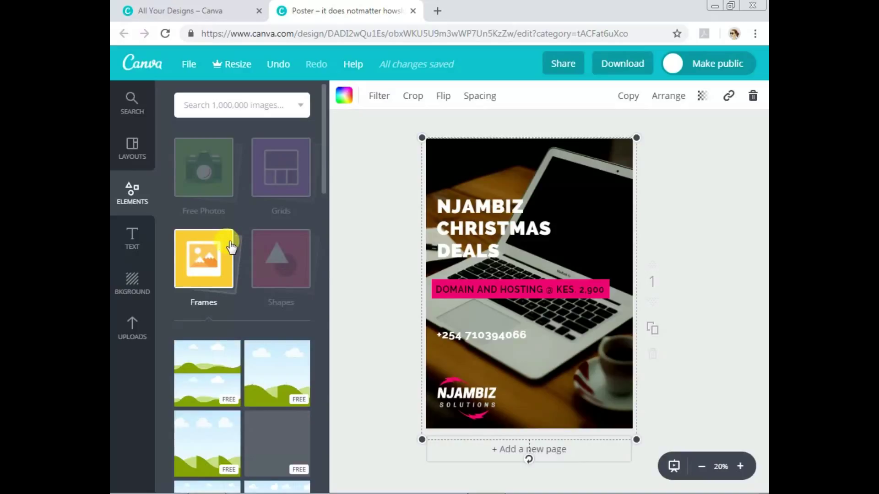
scroll(238, 252, down, 5)
scroll(243, 250, up, 5)
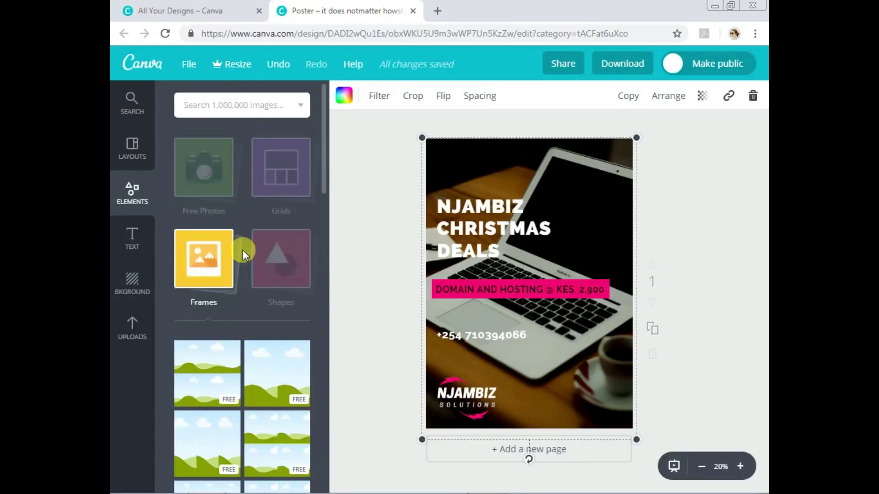
click(133, 149)
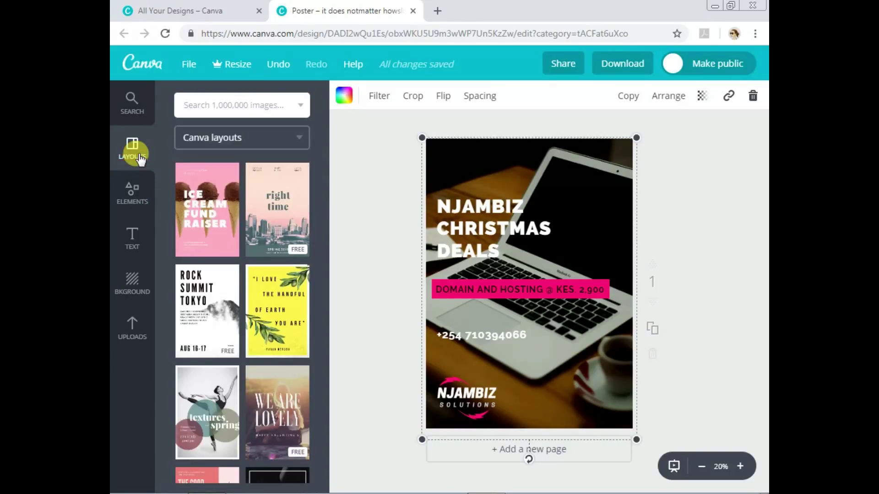
Deselect the background photo and bring up the Download options, showing PDF - Print
click(398, 433)
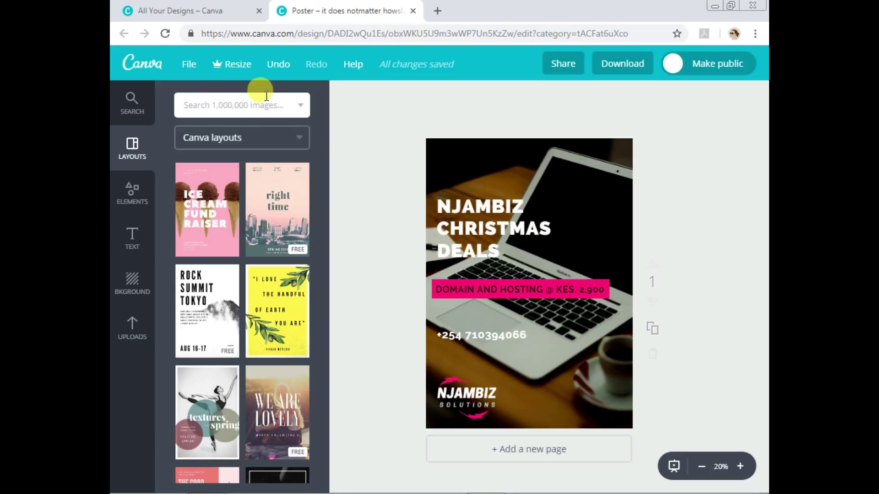
click(642, 65)
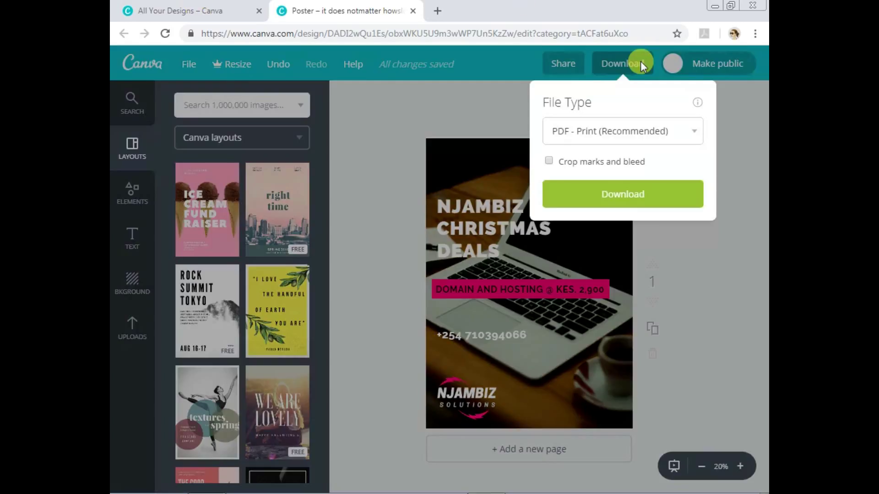
Download the poster as a JPG and open the downloaded file from Chrome's download bar
click(643, 131)
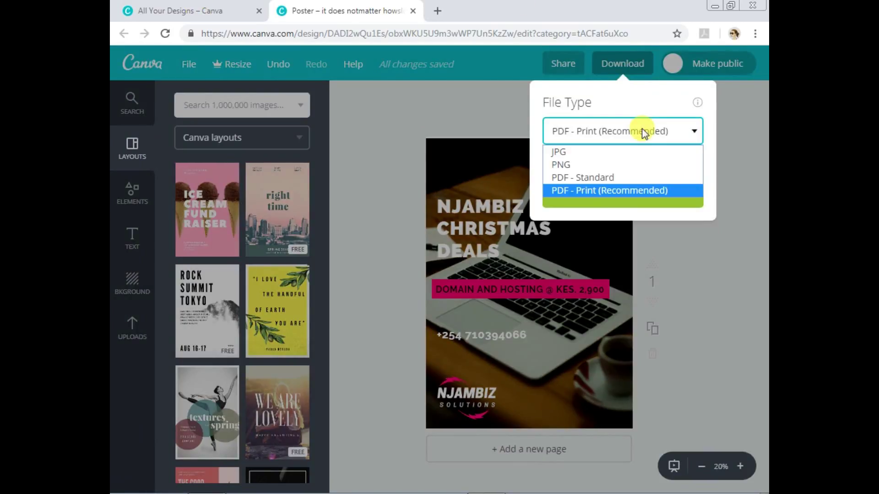
click(579, 156)
click(596, 177)
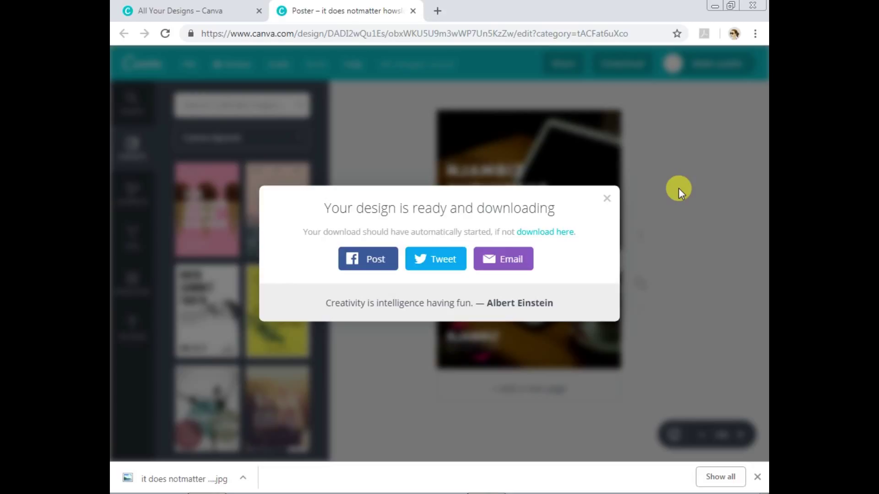
mouse_move(117, 458)
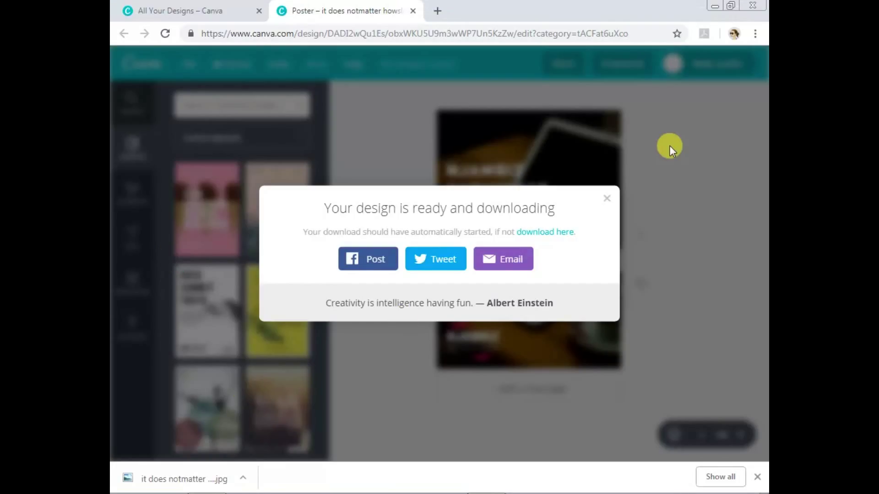
click(177, 479)
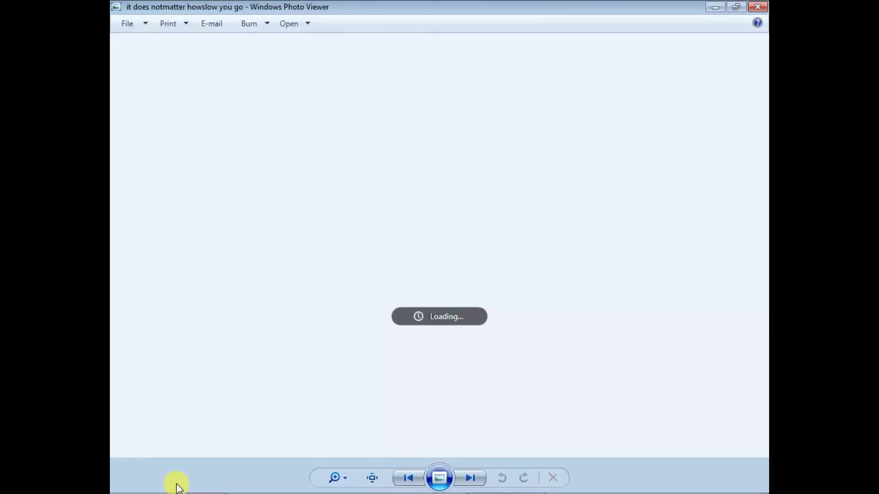
View the JPG poster as a full-screen slideshow, then return to the Photo Viewer window
key(F11)
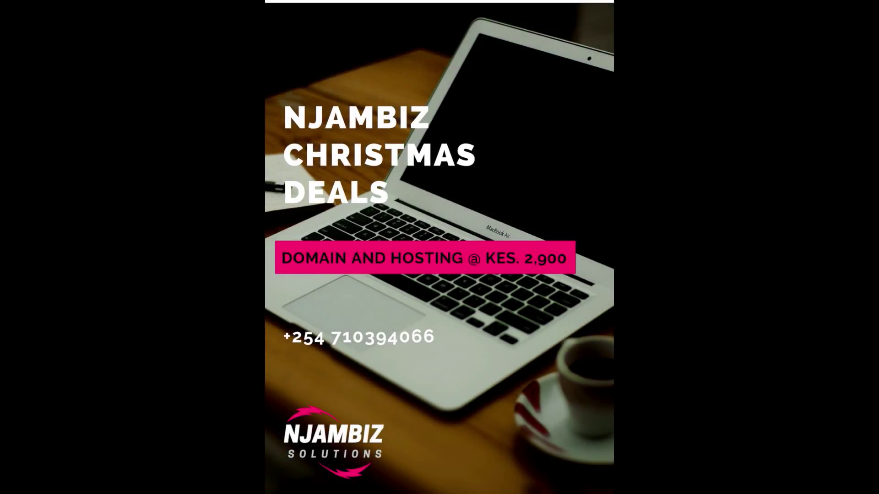
key(Escape)
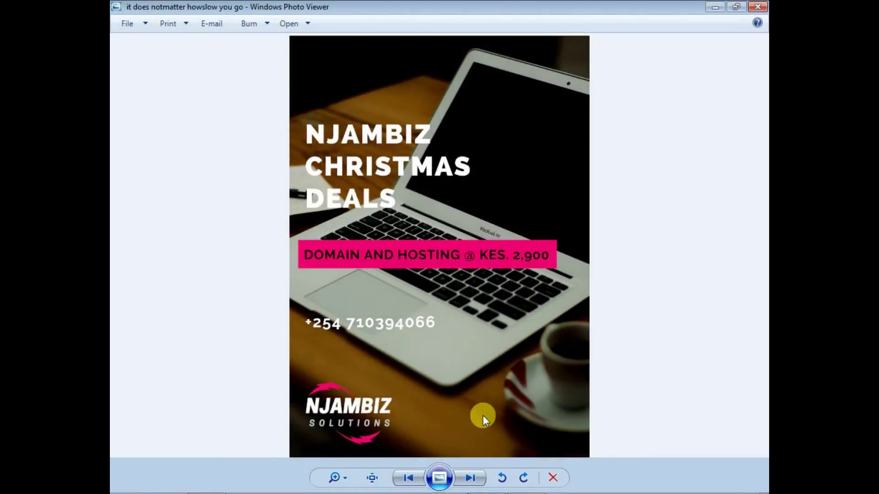